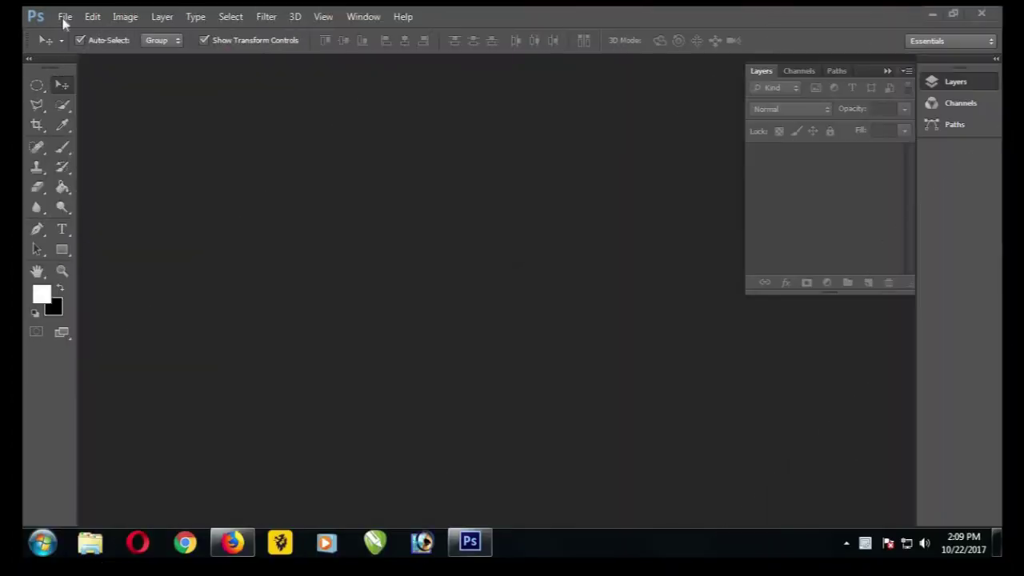
Create a 1000 × 1000 px, 72 ppi, RGB 8-bit document with a white background.
{"action": "left_click", "coordinate": [65, 17]}
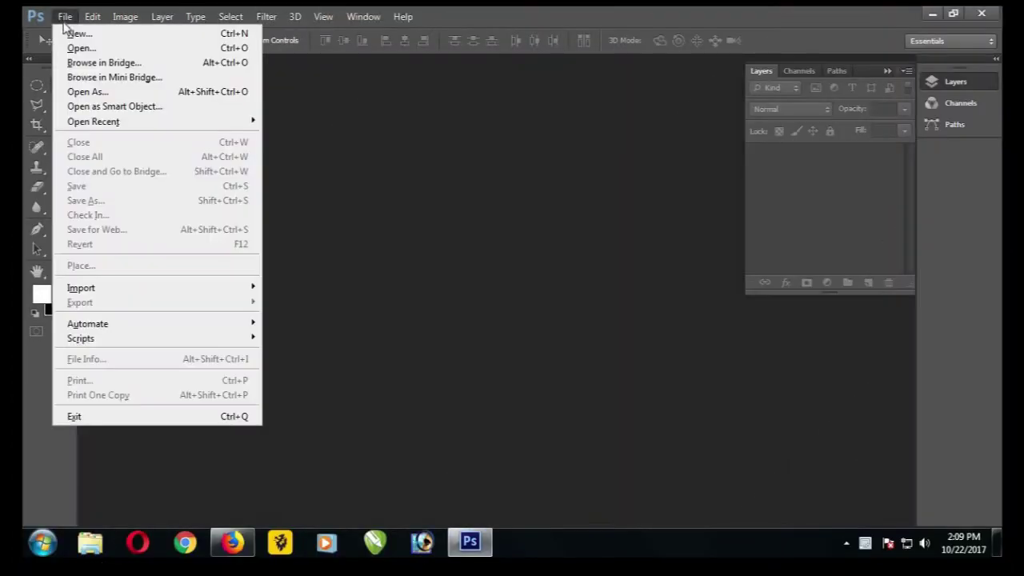
{"action": "left_click", "coordinate": [73, 35]}
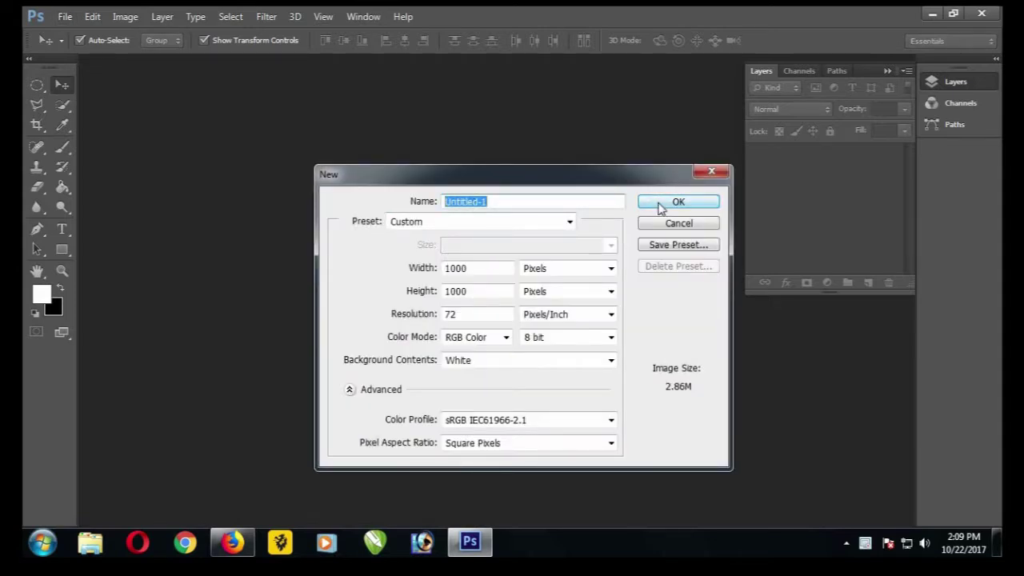
{"action": "left_click", "coordinate": [479, 268]}
{"action": "left_click", "coordinate": [472, 291]}
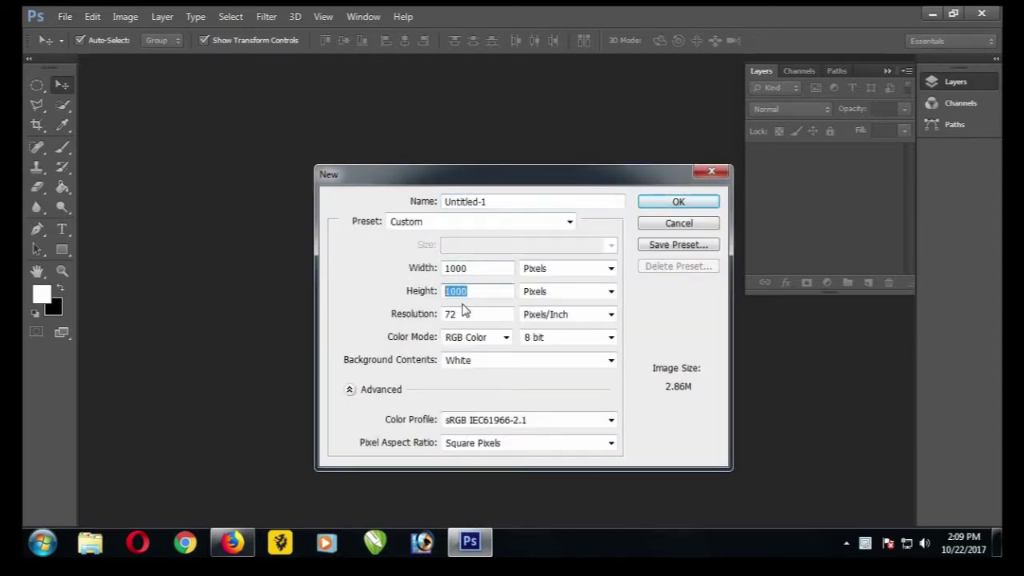
{"action": "left_click", "coordinate": [464, 314]}
{"action": "left_click", "coordinate": [552, 337]}
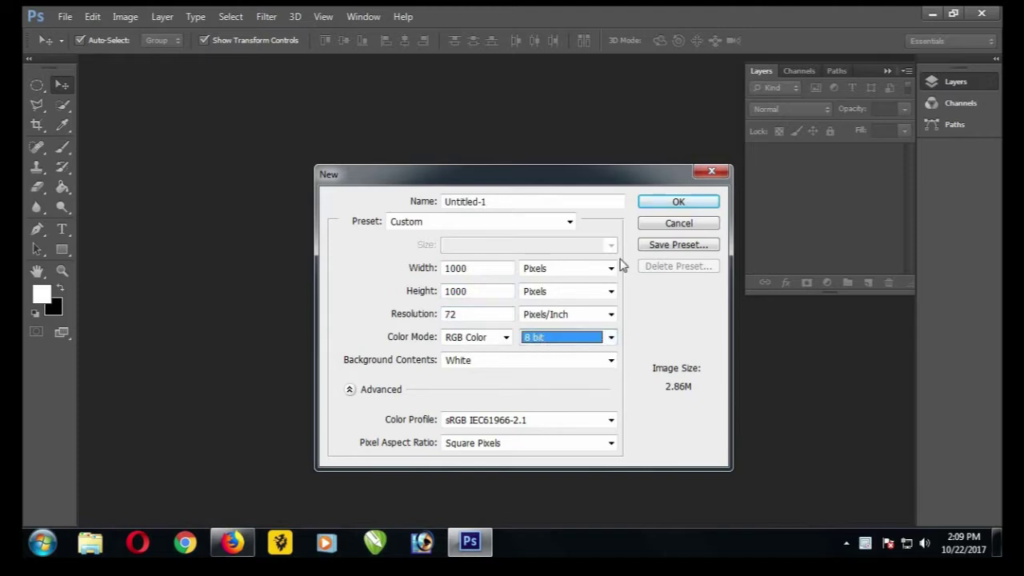
{"action": "left_click", "coordinate": [672, 205]}
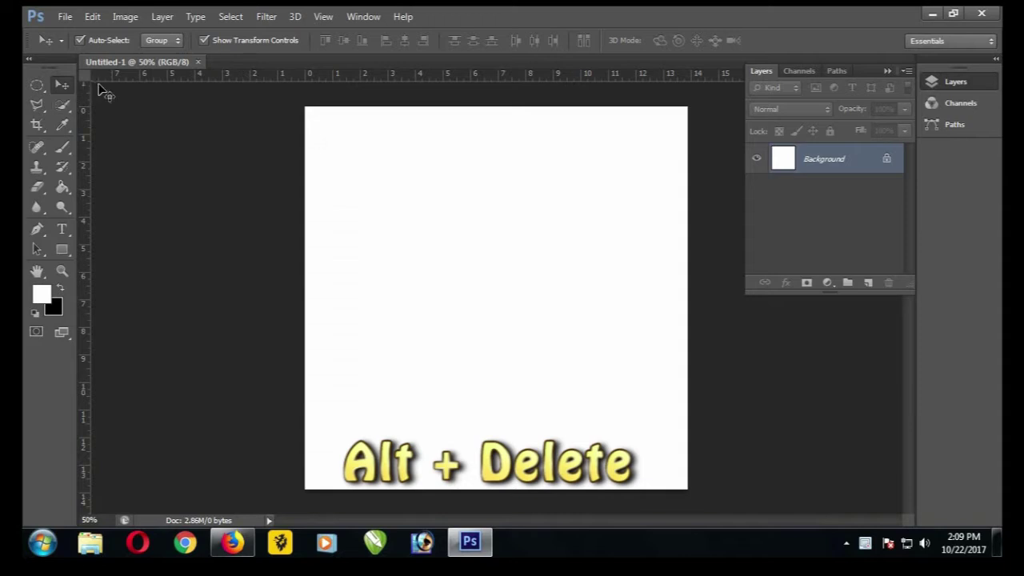
Fill the canvas with black and convert the locked Background into Layer 0.
{"action": "left_click", "coordinate": [61, 291]}
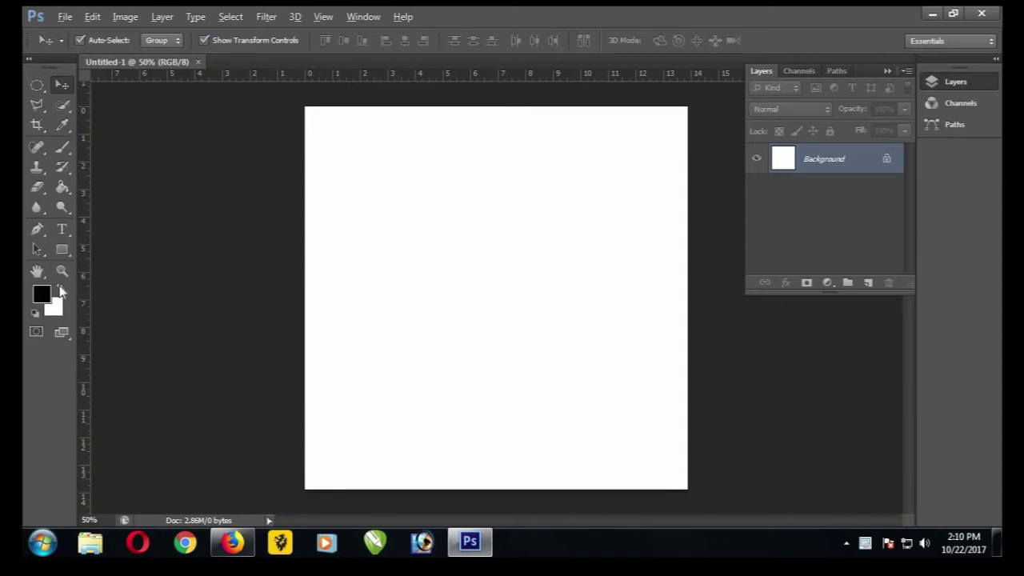
{"action": "key", "text": "alt+Delete"}
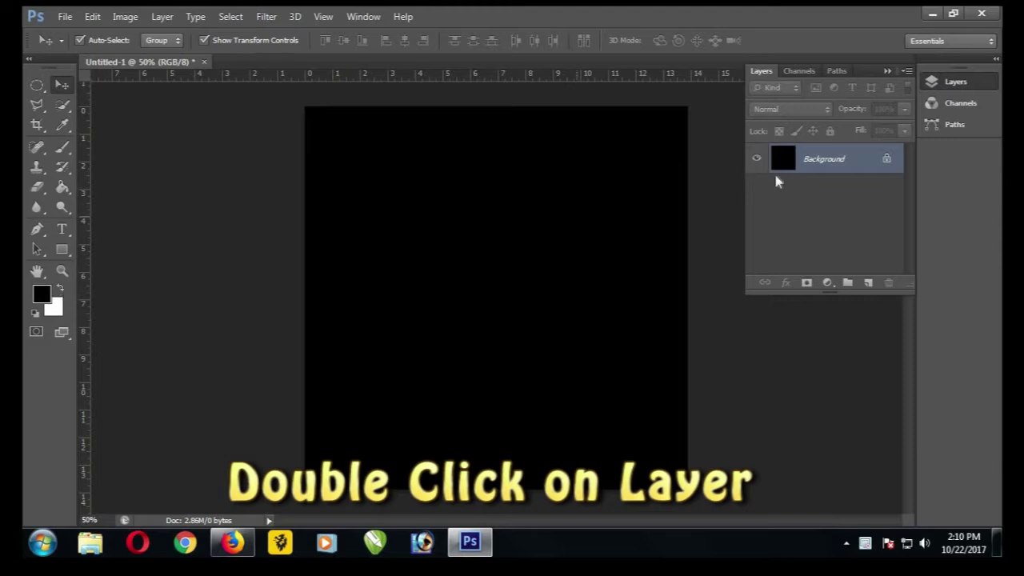
{"action": "double_click", "coordinate": [865, 163]}
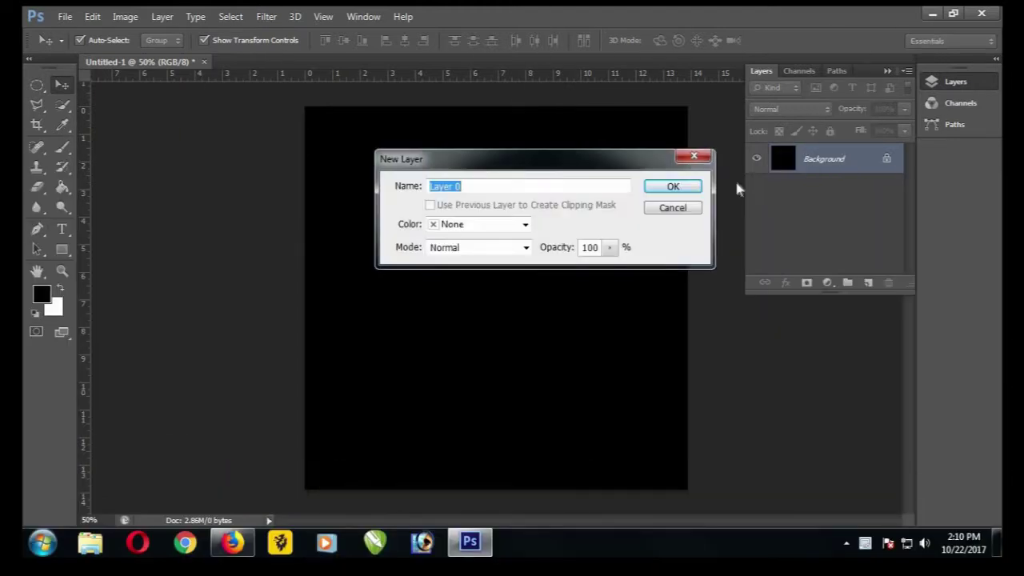
{"action": "left_click", "coordinate": [672, 189]}
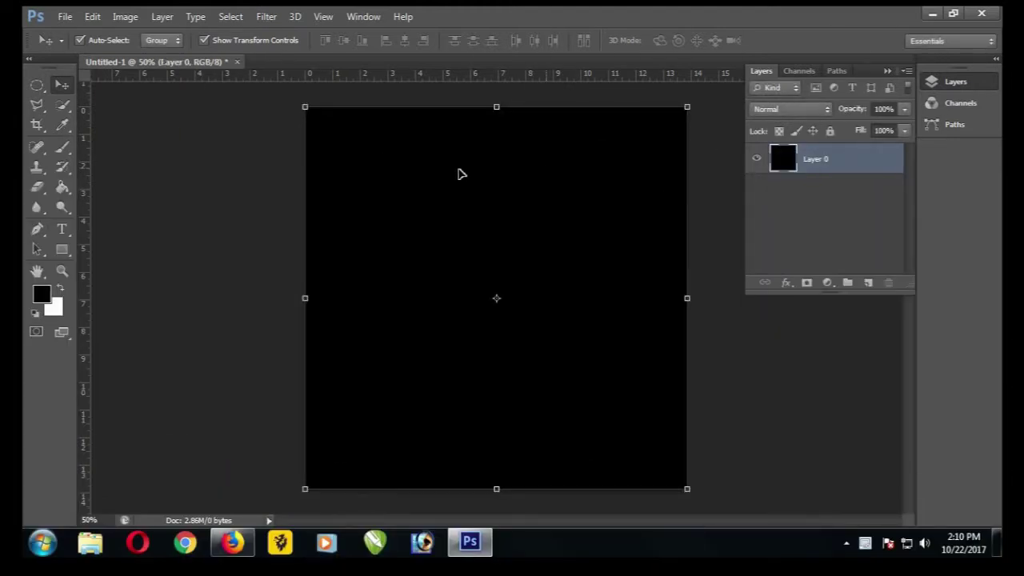
Render a 100% brightness, 50-300mm Zoom lens flare left of centre on the canvas.
{"action": "left_click", "coordinate": [267, 17]}
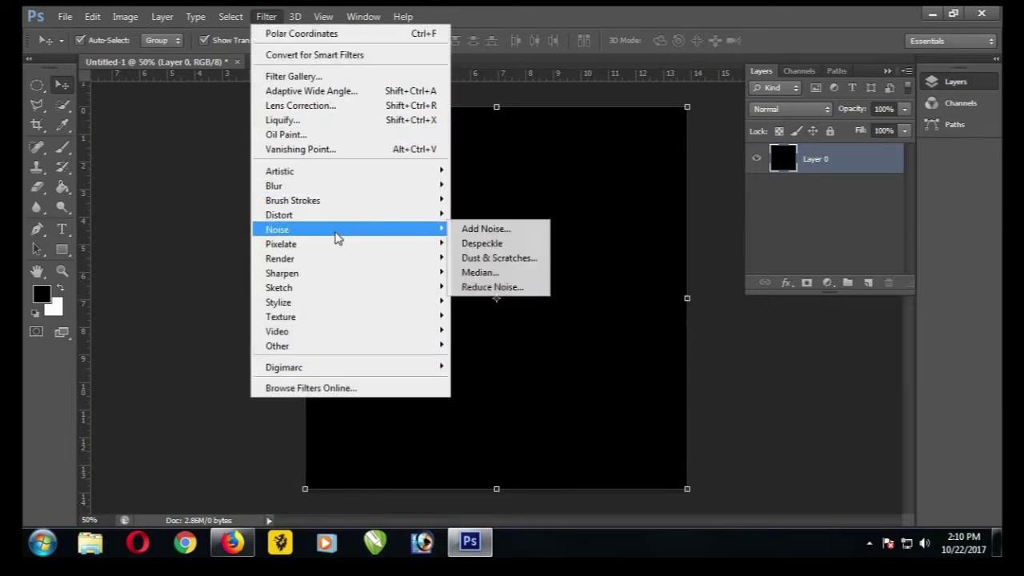
{"action": "mouse_move", "coordinate": [351, 258]}
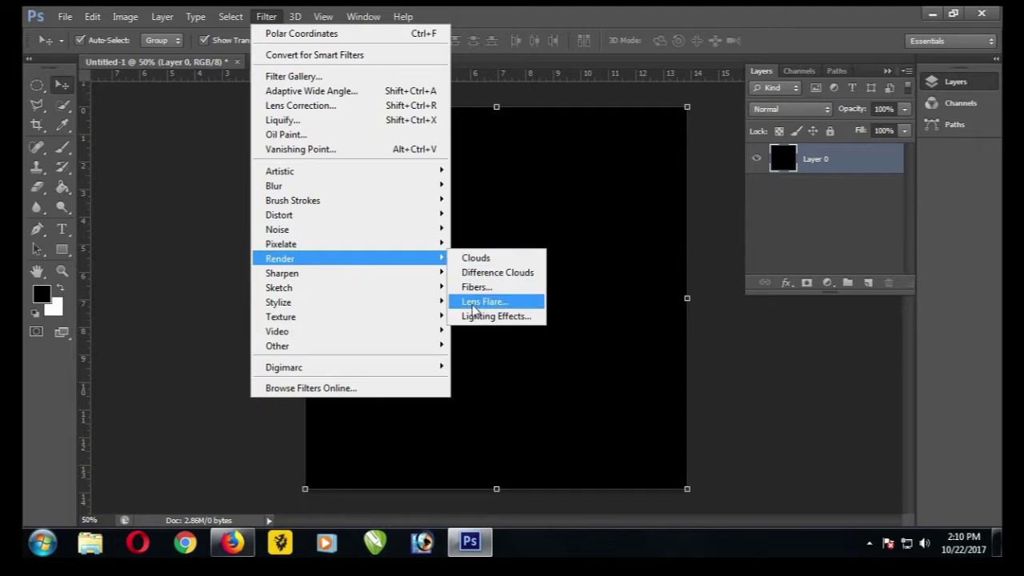
{"action": "left_click", "coordinate": [530, 304]}
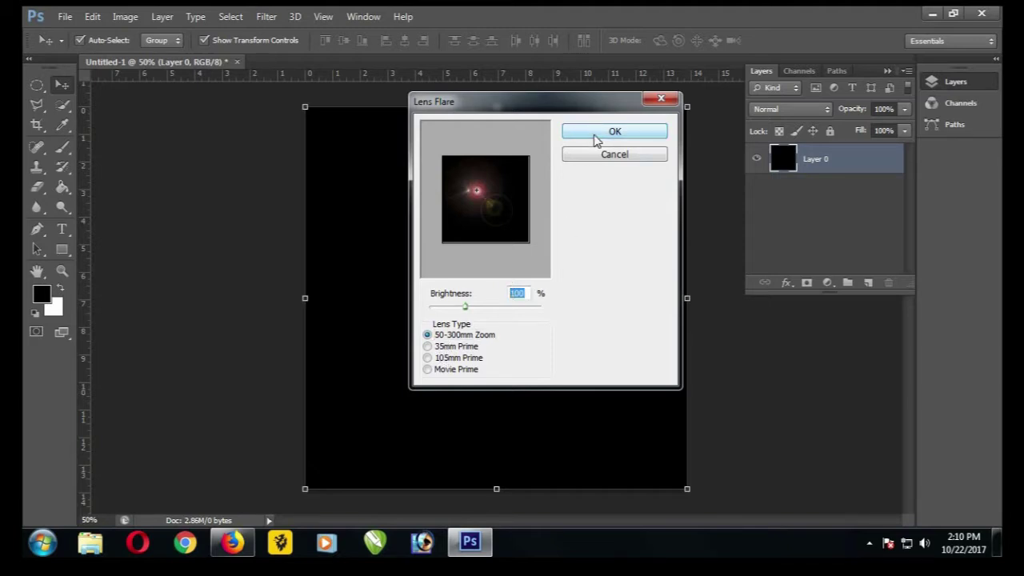
{"action": "left_click", "coordinate": [596, 140]}
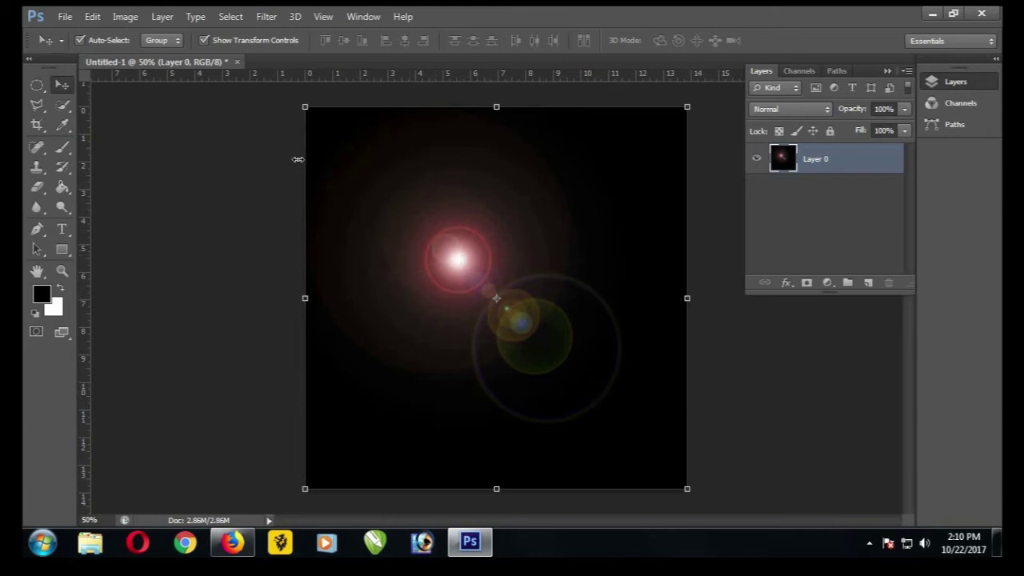
Apply Polar Coordinates set to Polar to Rectangular, then flip the image vertically.
{"action": "left_click", "coordinate": [271, 19]}
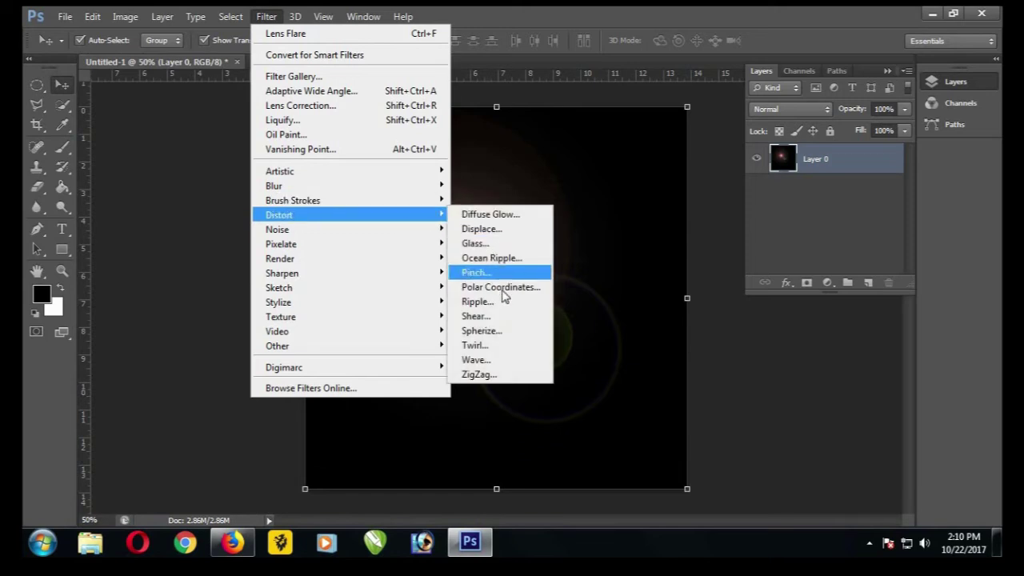
{"action": "mouse_move", "coordinate": [279, 214]}
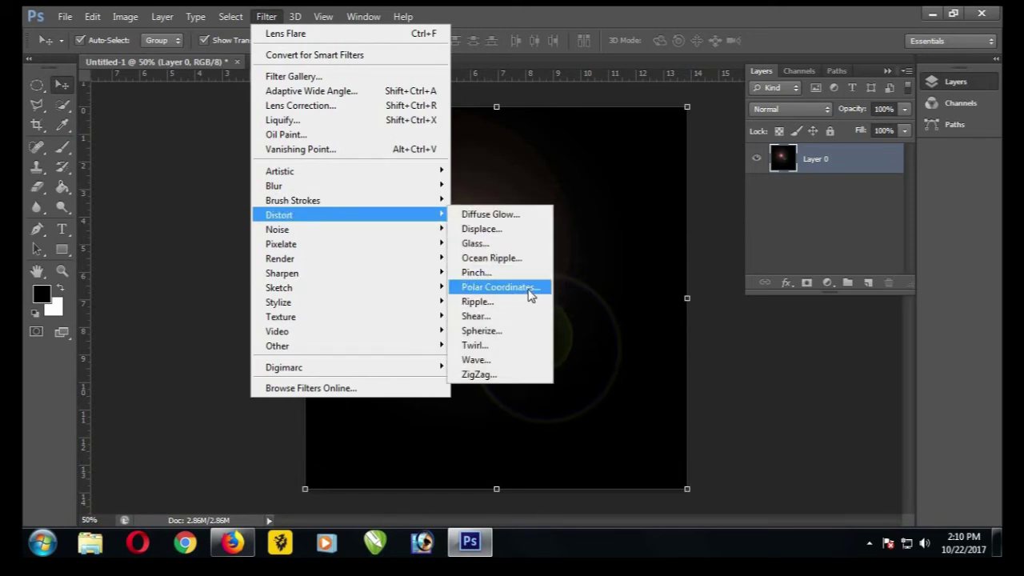
{"action": "left_click", "coordinate": [528, 290]}
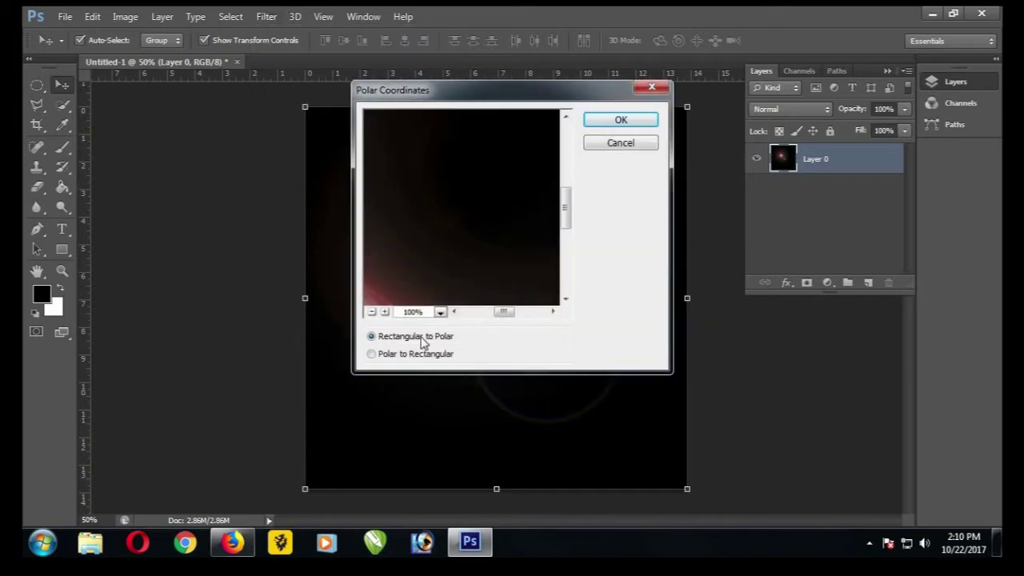
{"action": "left_click", "coordinate": [395, 357]}
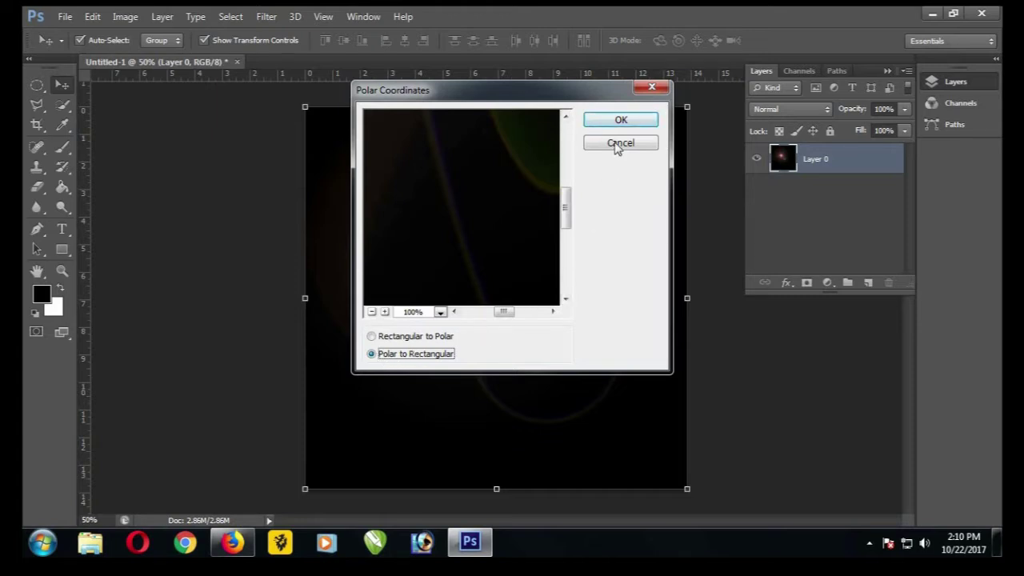
{"action": "left_click", "coordinate": [614, 124]}
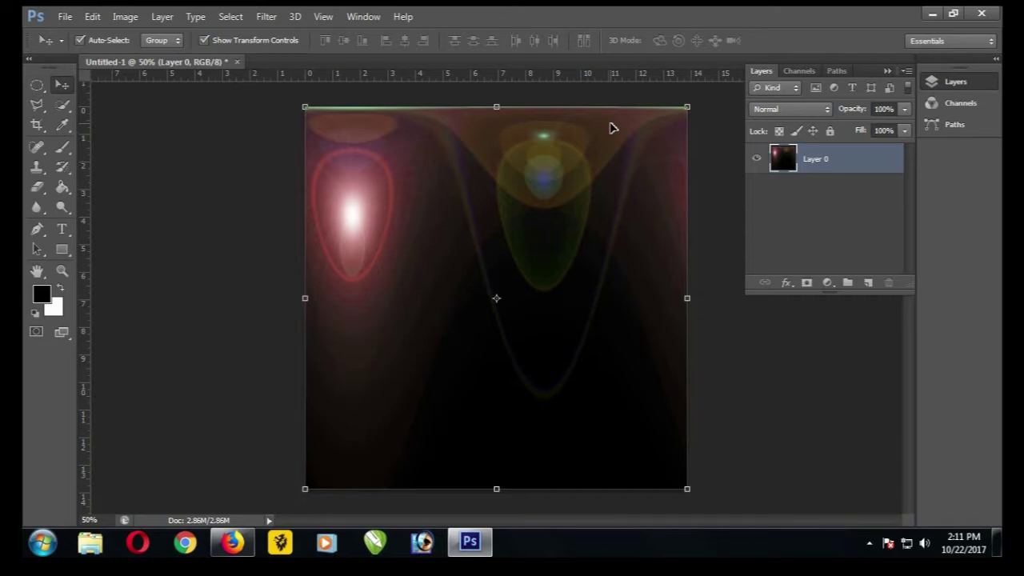
{"action": "left_click", "coordinate": [121, 17]}
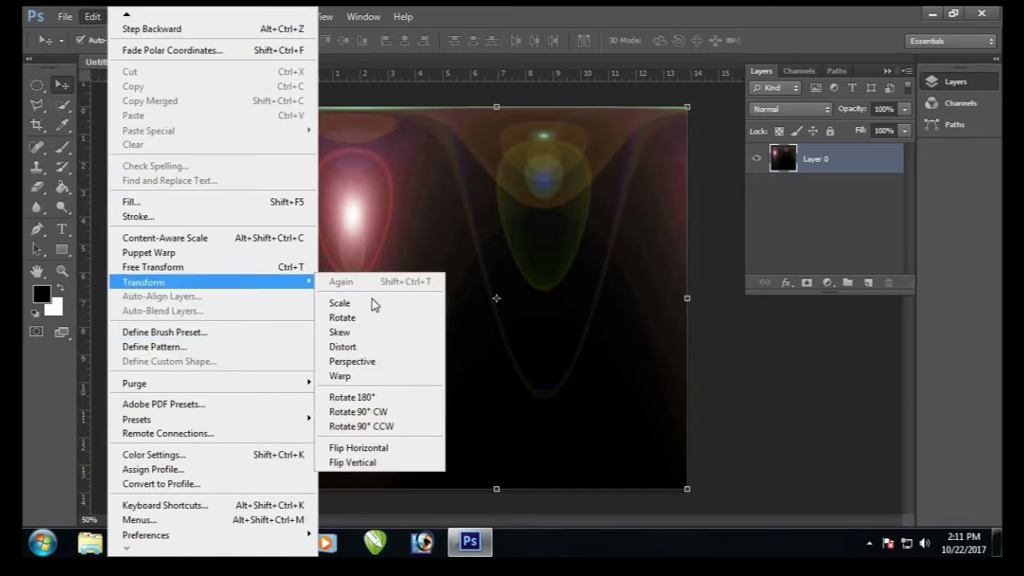
{"action": "mouse_move", "coordinate": [143, 282]}
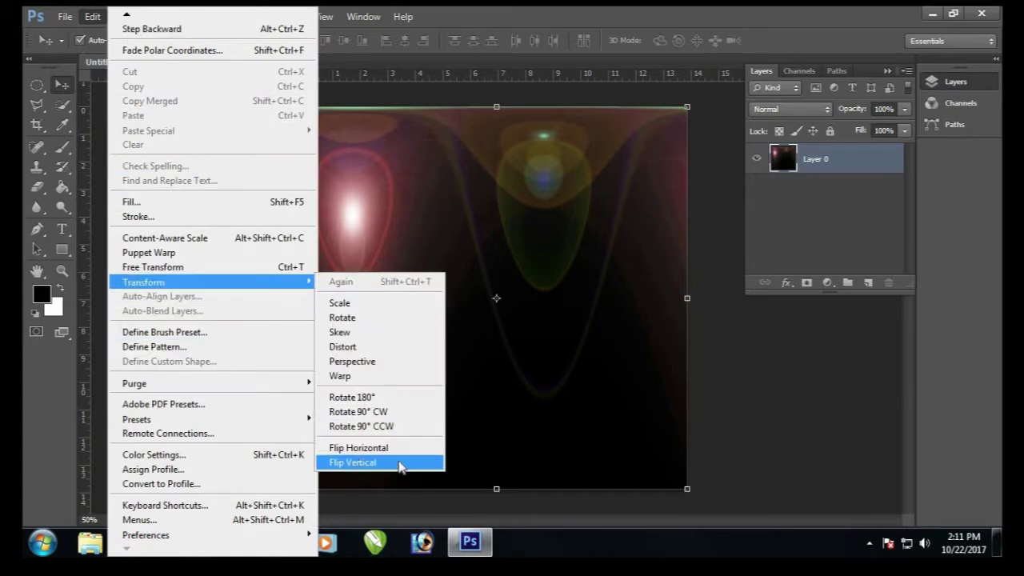
{"action": "left_click", "coordinate": [397, 465]}
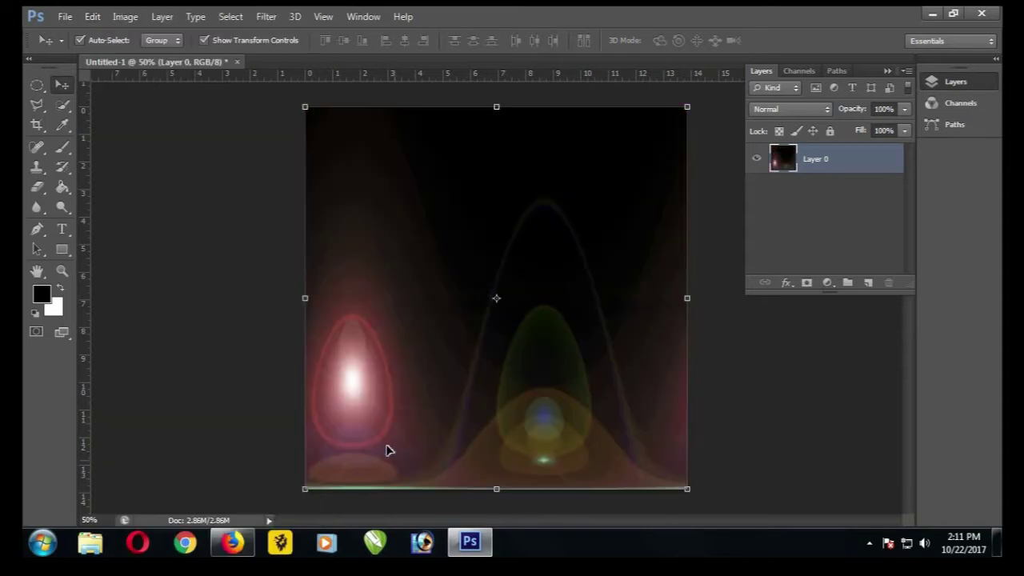
Apply Polar Coordinates set to Rectangular to Polar, wrapping the flare into a sphere.
{"action": "left_click", "coordinate": [266, 18]}
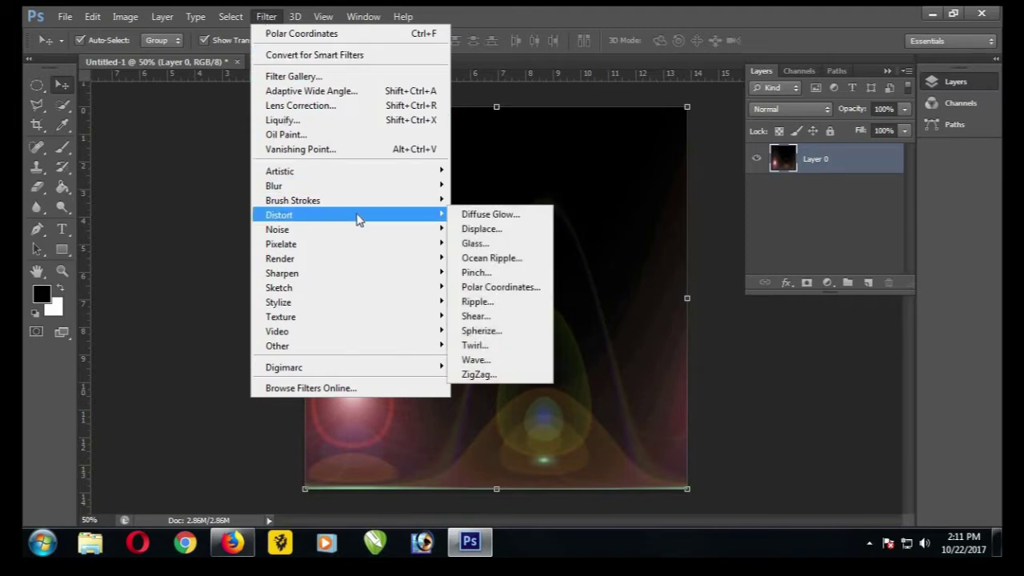
{"action": "mouse_move", "coordinate": [279, 214]}
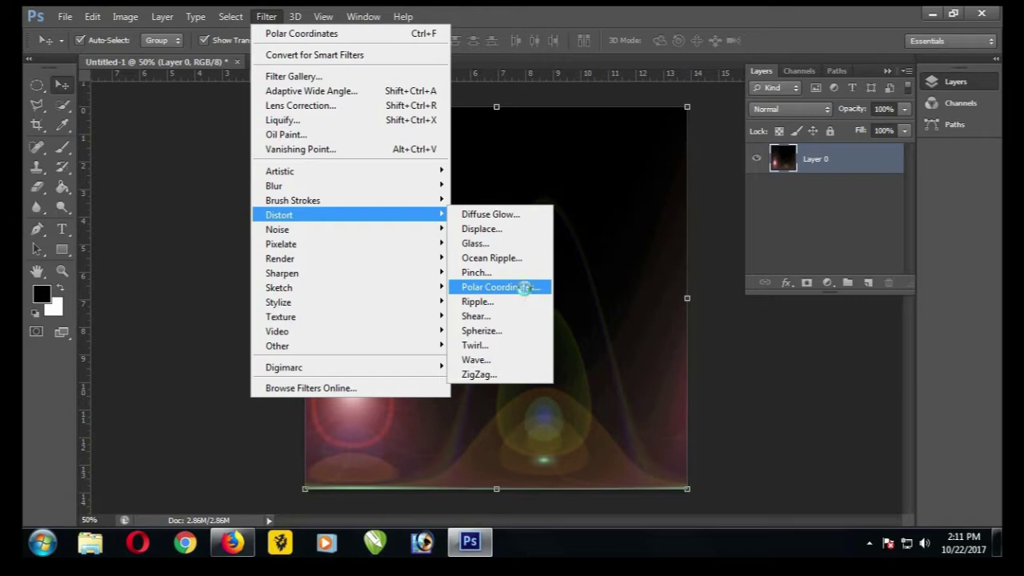
{"action": "left_click", "coordinate": [526, 287]}
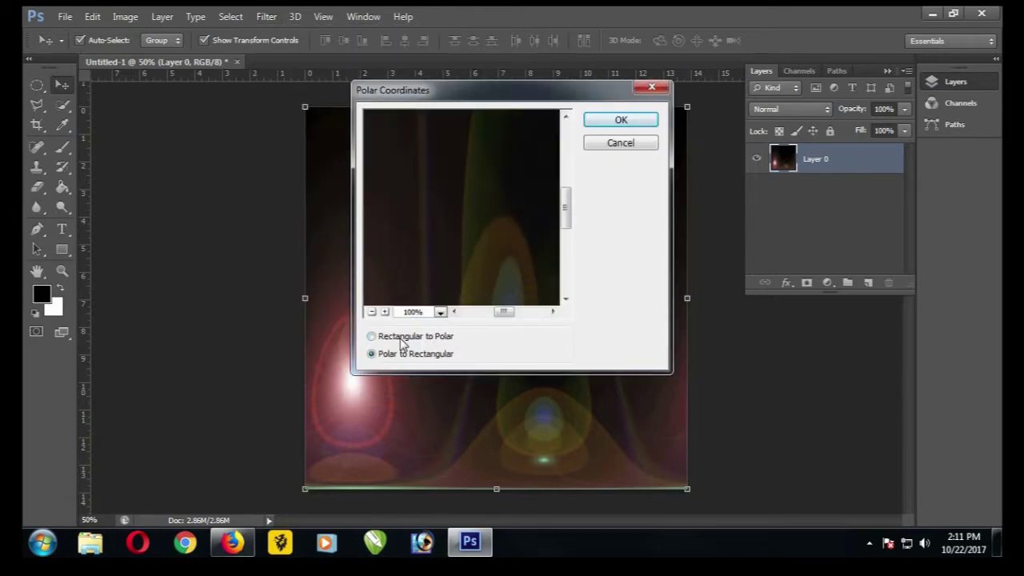
{"action": "left_click", "coordinate": [387, 339]}
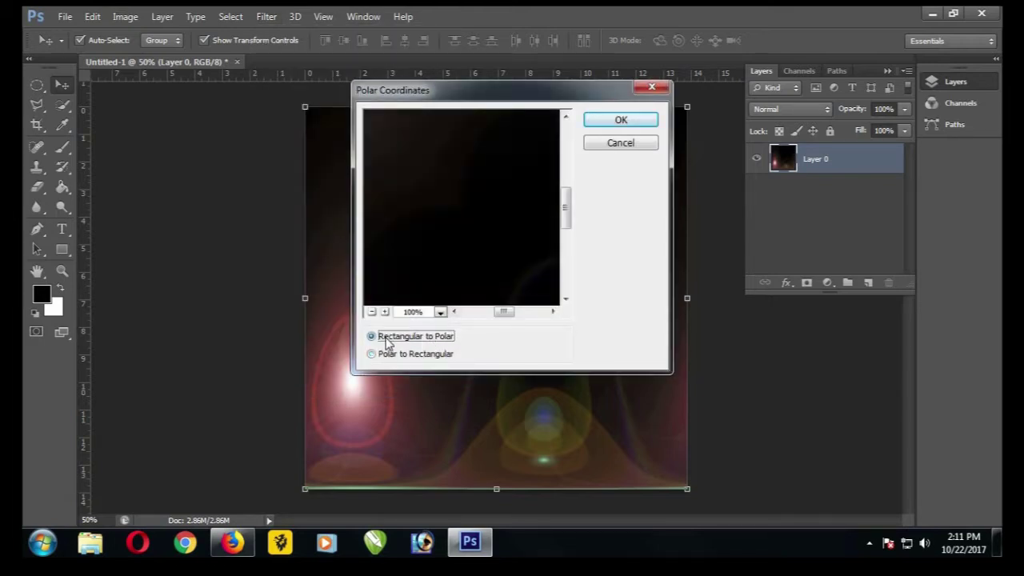
{"action": "left_click", "coordinate": [603, 124]}
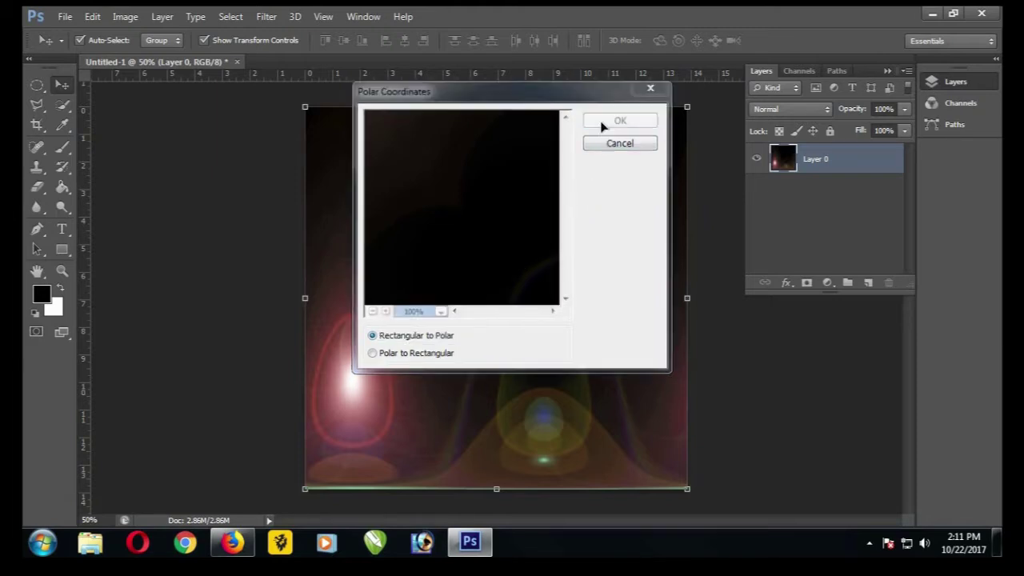
Draw an elliptical marquee selection fitted around the sphere.
{"action": "left_click", "coordinate": [36, 86]}
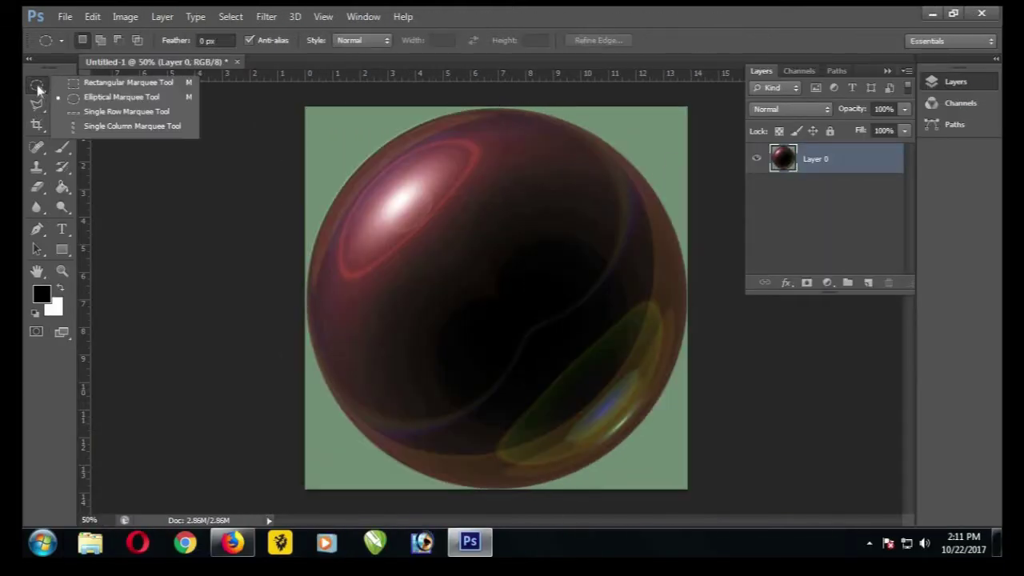
{"action": "left_click", "coordinate": [119, 99]}
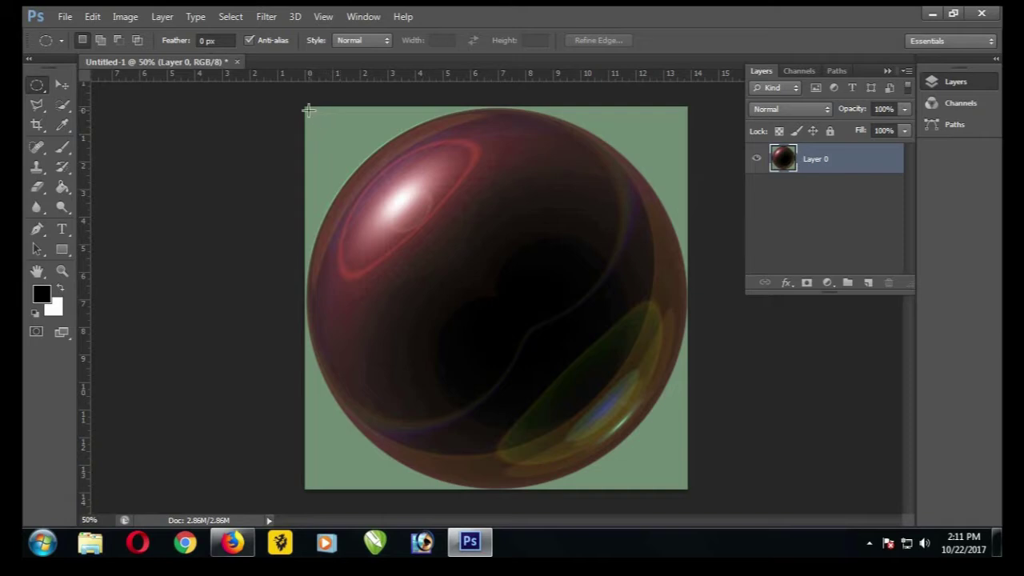
{"action": "left_click_drag", "start_coordinate": [309, 110], "coordinate": [686, 491]}
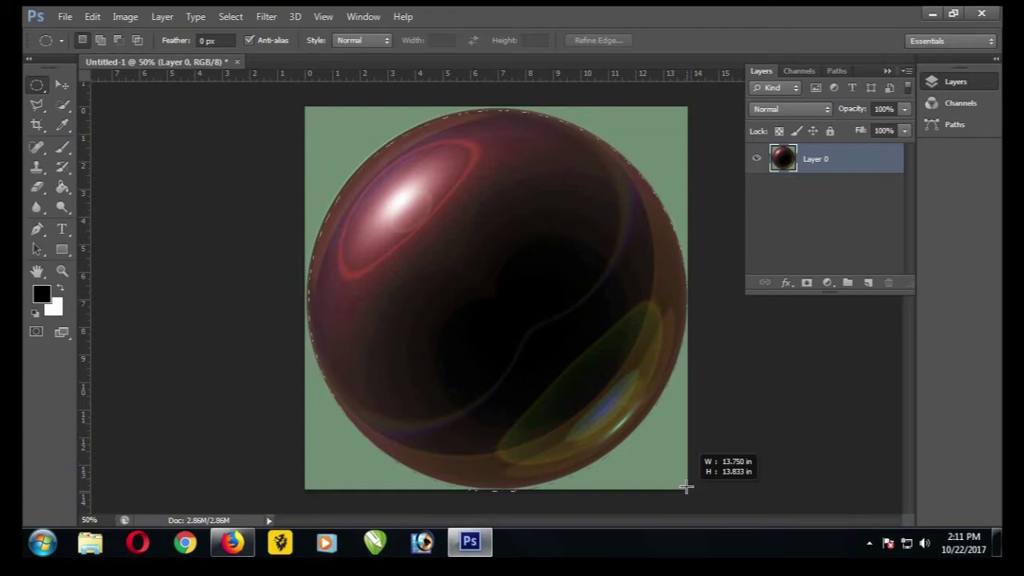
{"action": "left_click_drag", "start_coordinate": [686, 491], "coordinate": [687, 488]}
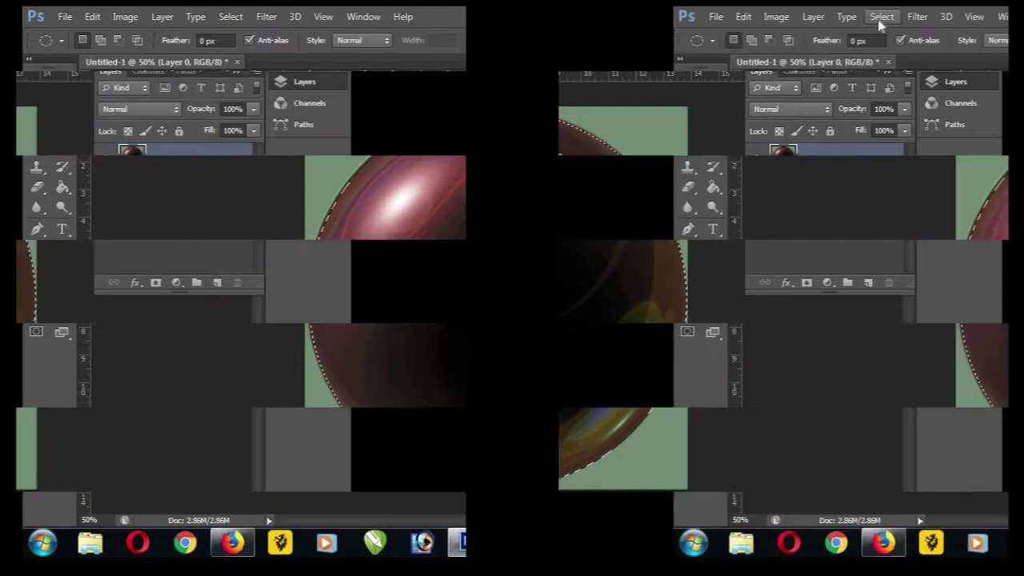
Save the selection as a new channel named Ball.
{"action": "left_click", "coordinate": [231, 16]}
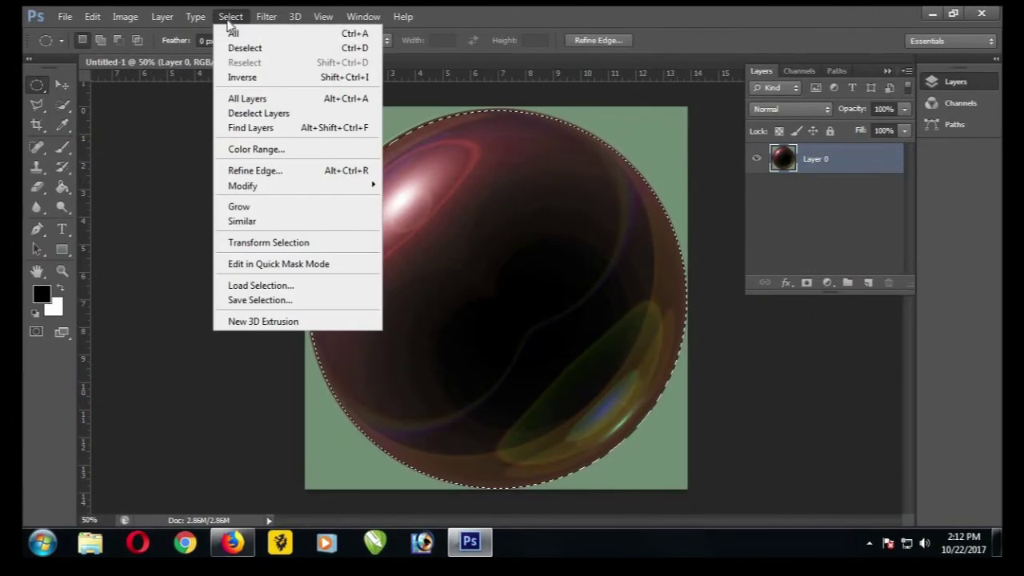
{"action": "left_click", "coordinate": [278, 302]}
{"action": "type", "text": "Ball"}
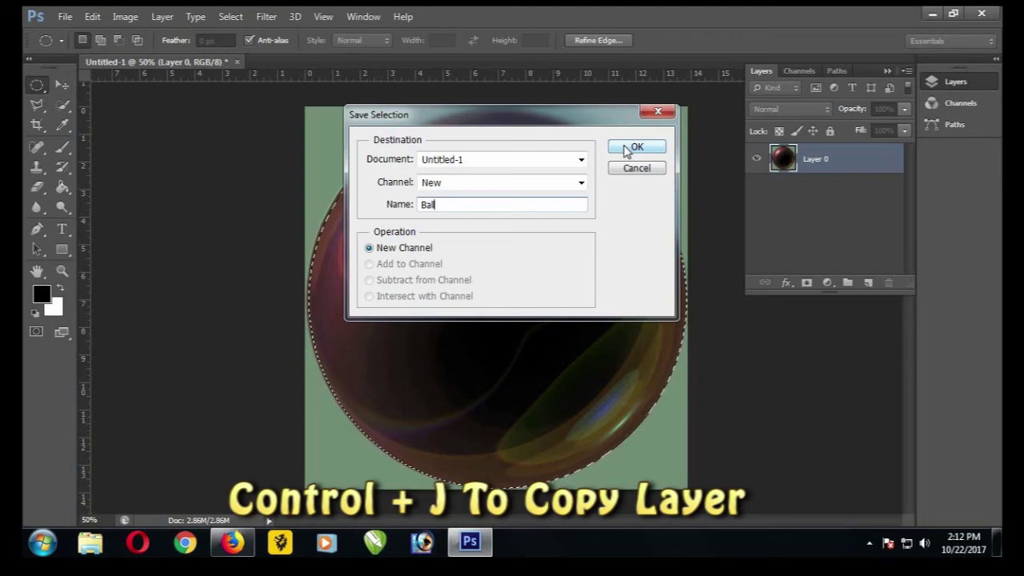
{"action": "left_click", "coordinate": [628, 149]}
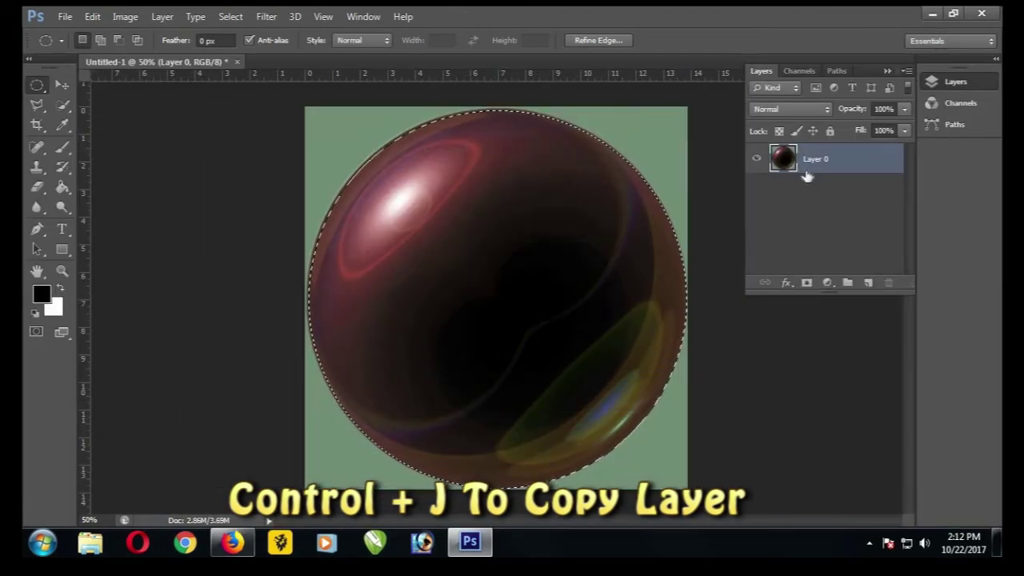
Duplicate the ball layer and add a new Layer 2 above Layer 0.
{"action": "key", "text": "ctrl+j"}
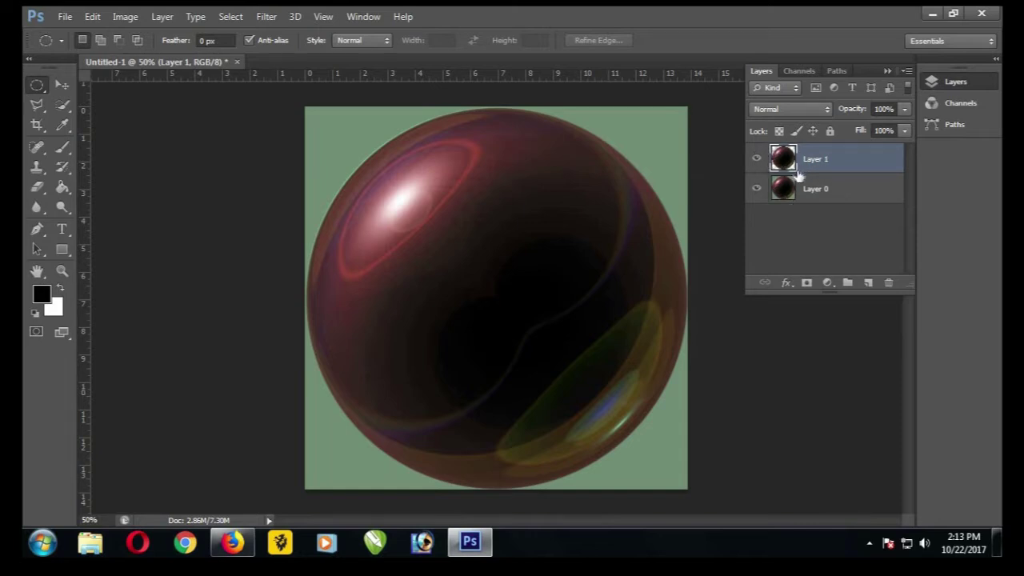
{"action": "left_click", "coordinate": [817, 192]}
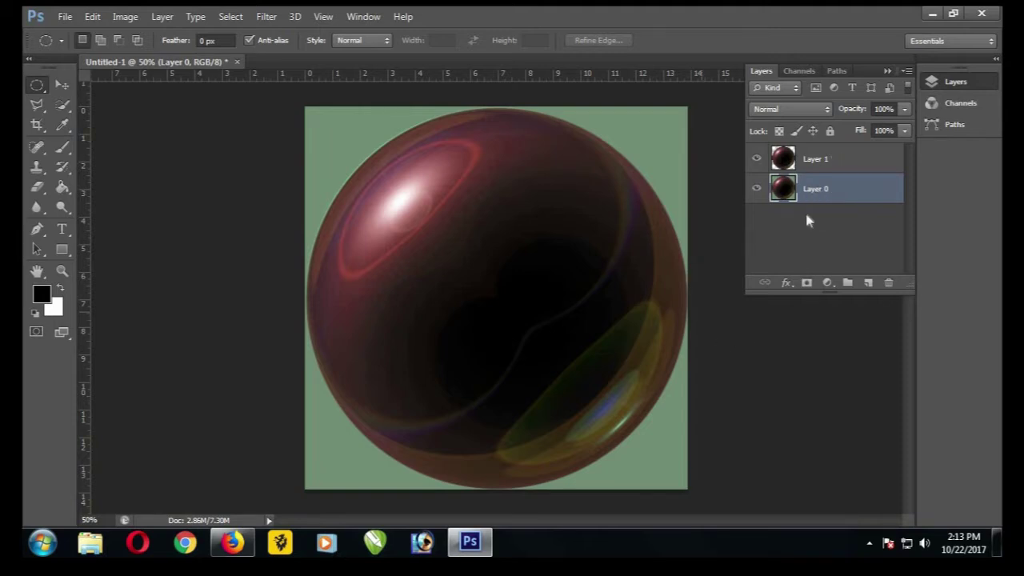
{"action": "left_click_drag", "start_coordinate": [872, 286], "coordinate": [871, 288]}
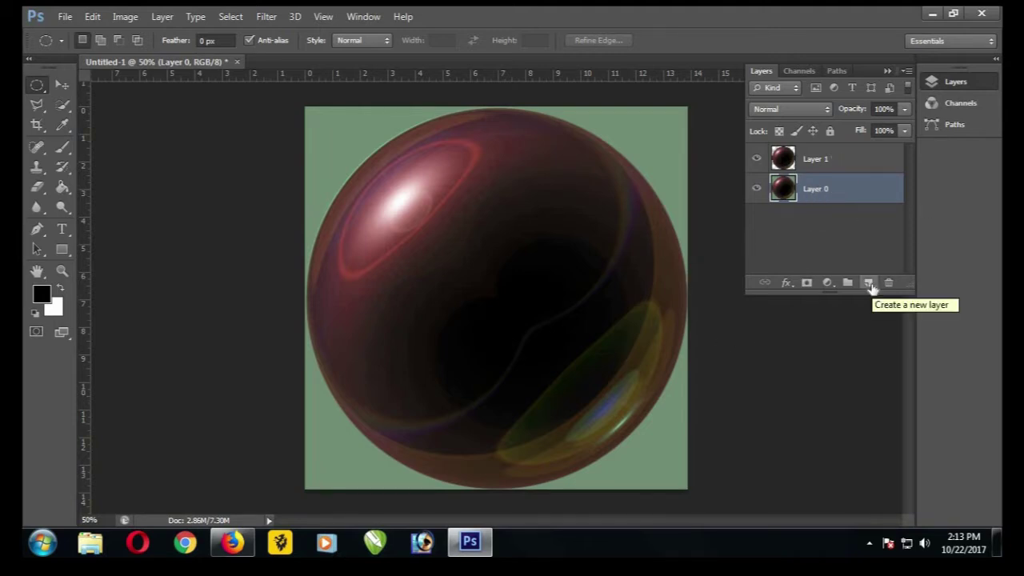
{"action": "left_click", "coordinate": [872, 287]}
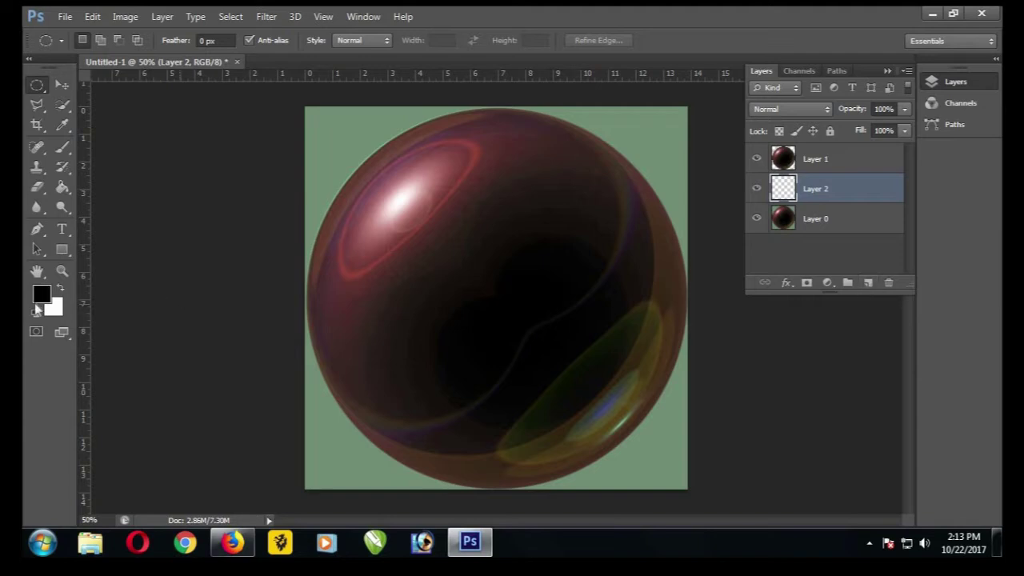
Fill Layer 2 with solid black.
{"action": "left_click", "coordinate": [42, 294]}
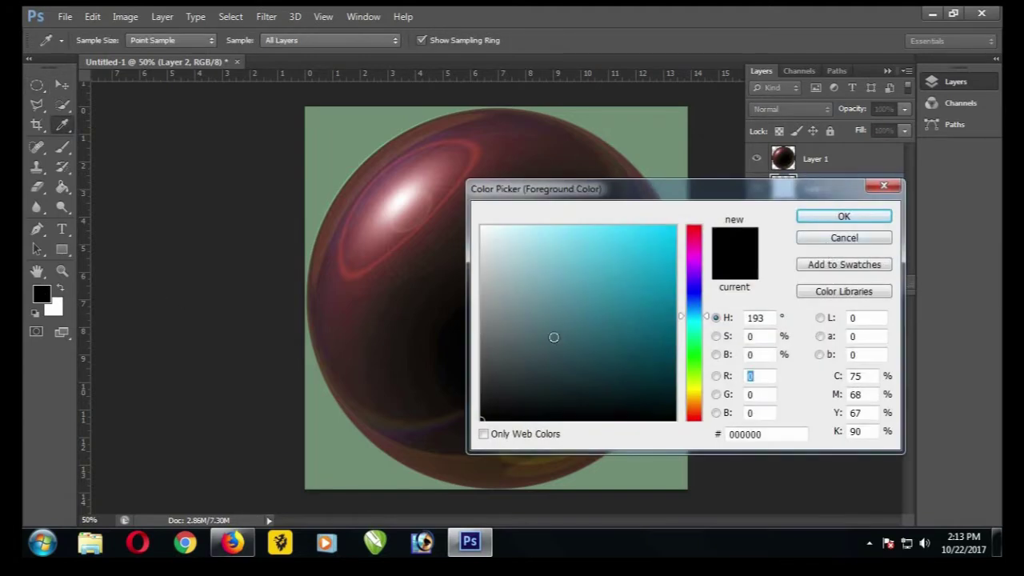
{"action": "left_click", "coordinate": [822, 220]}
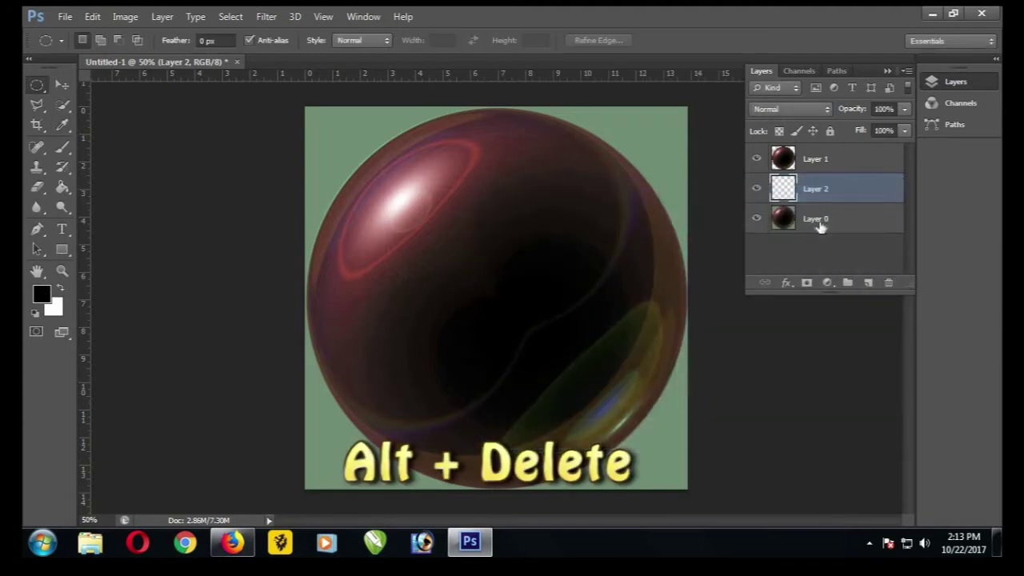
{"action": "key", "text": "alt+Delete"}
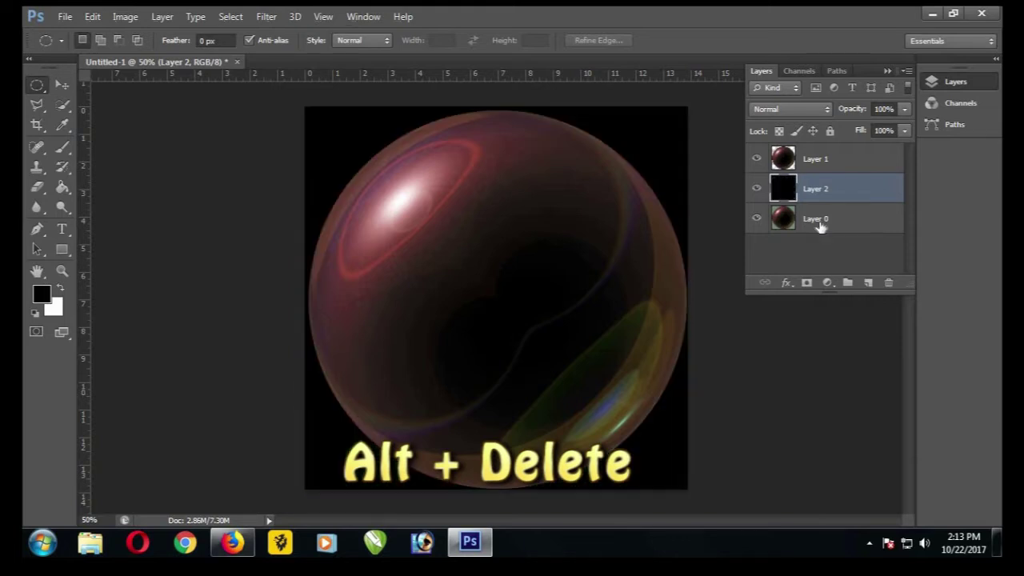
Load the Ball channel and select only the ball's bright highlight.
{"action": "left_click", "coordinate": [818, 158]}
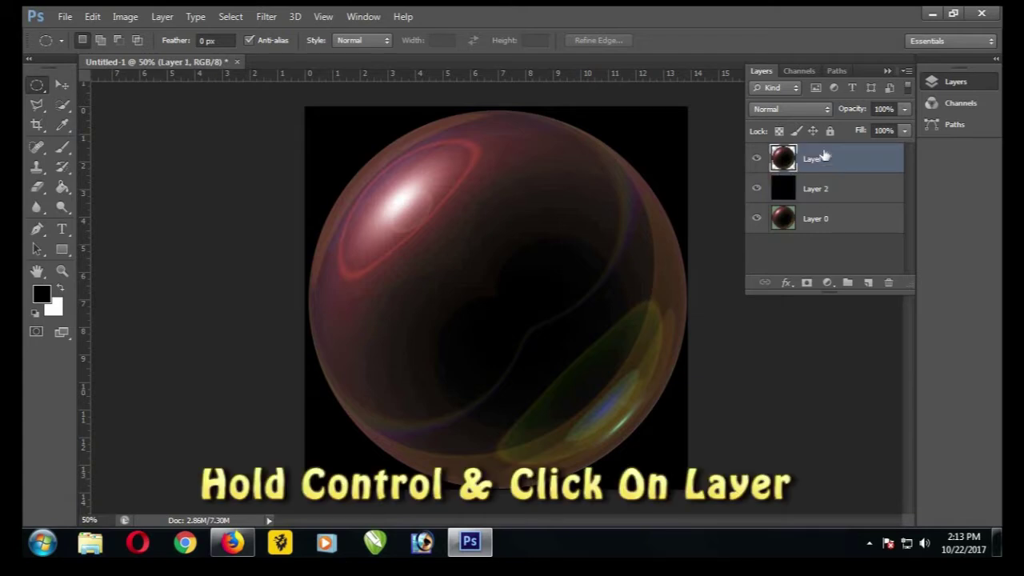
{"action": "left_click", "coordinate": [800, 71]}
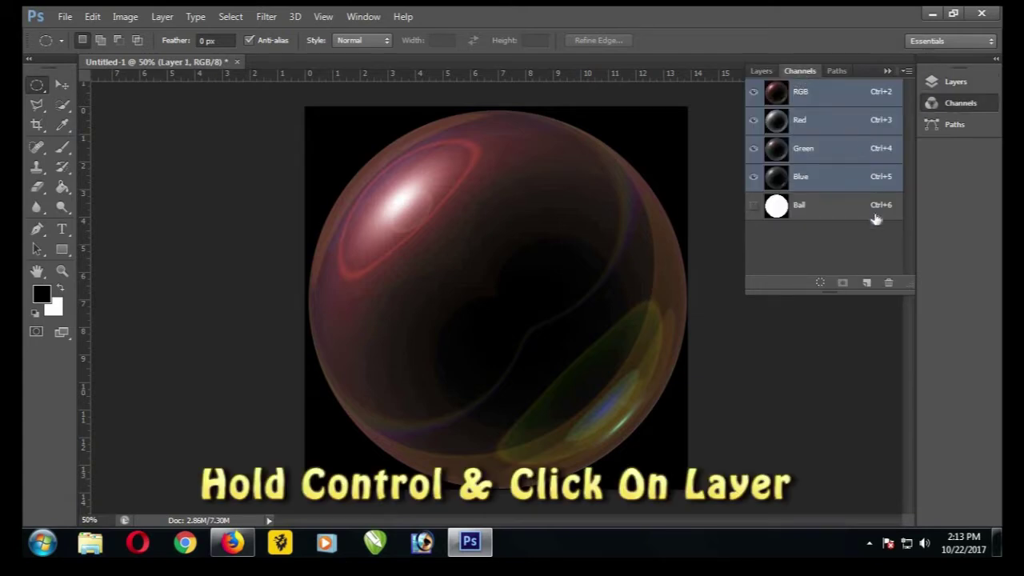
{"action": "left_click", "coordinate": [778, 209], "text": "ctrl"}
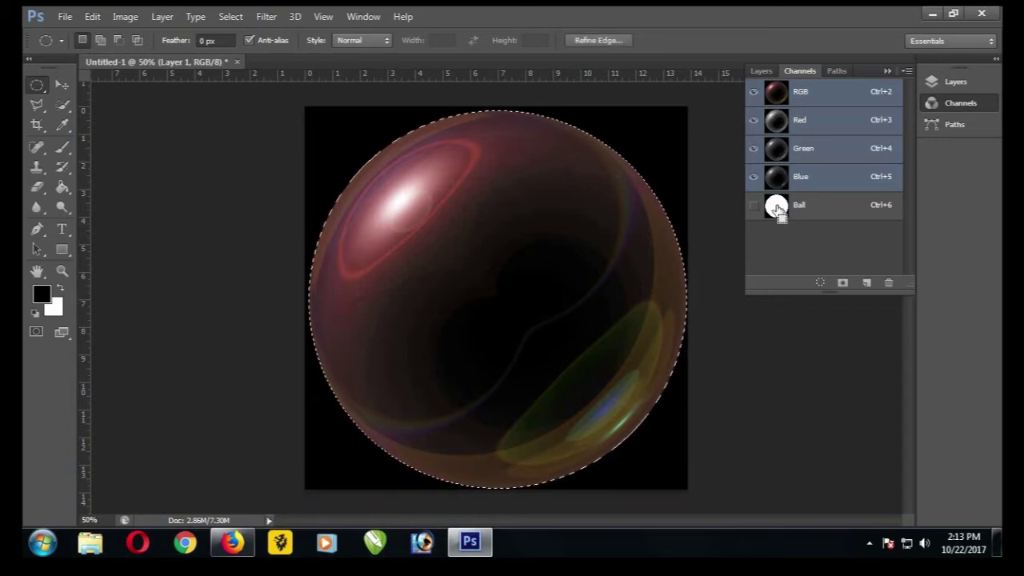
{"action": "left_click", "coordinate": [822, 284]}
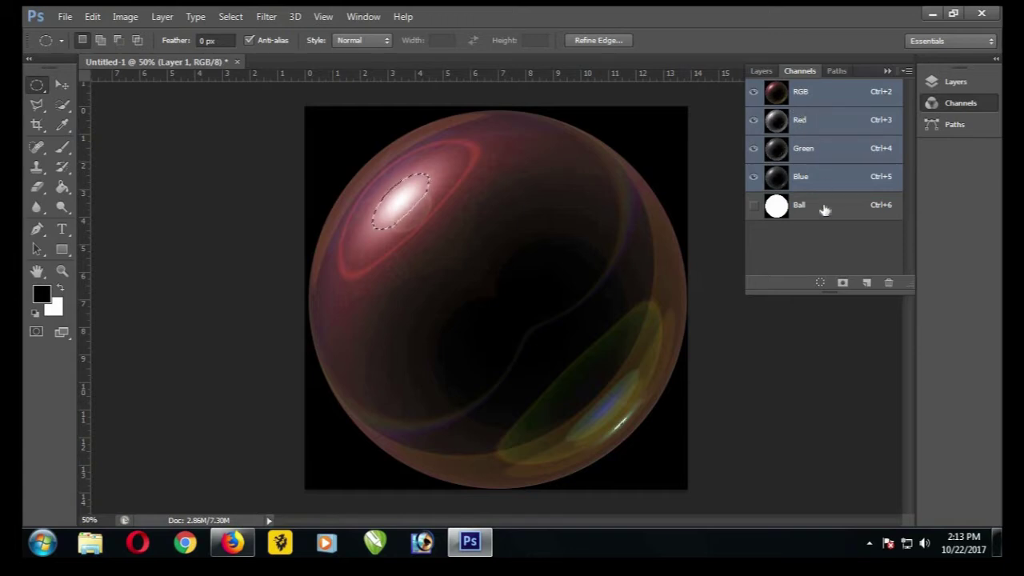
Fill the highlight selection with white on a new top Layer 3.
{"action": "left_click", "coordinate": [761, 72]}
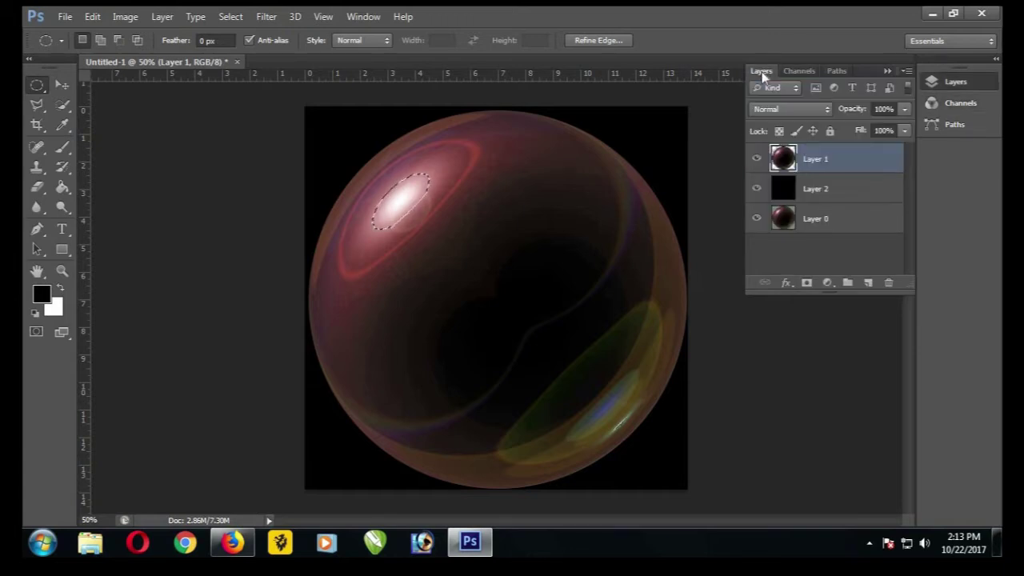
{"action": "left_click", "coordinate": [869, 284]}
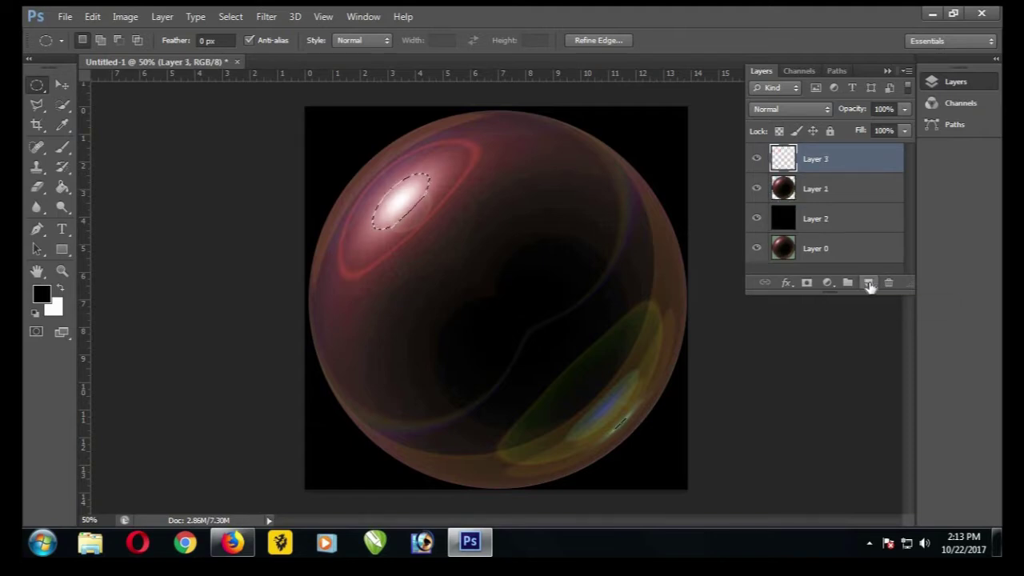
{"action": "left_click", "coordinate": [59, 290]}
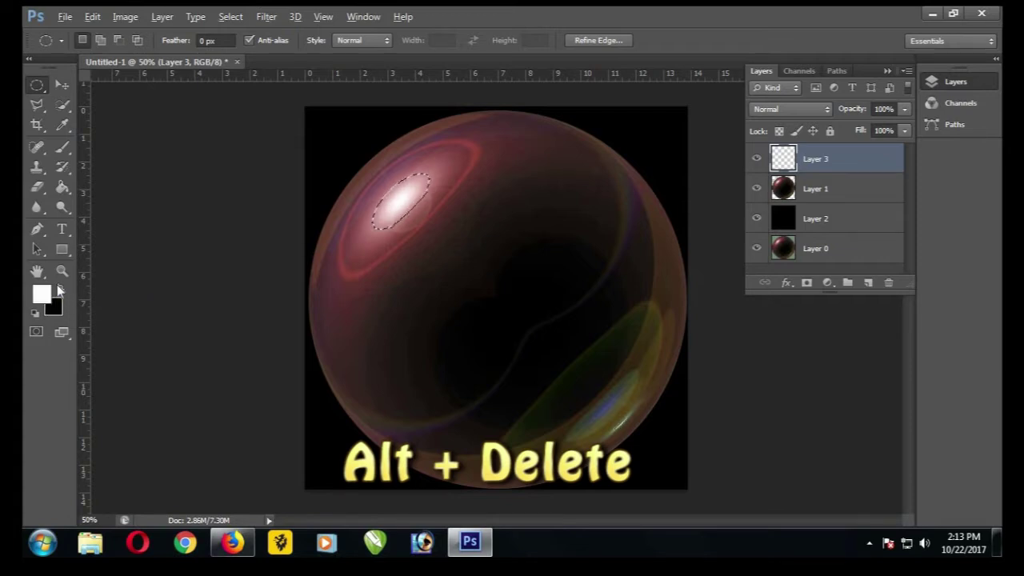
{"action": "key", "text": "alt+Delete"}
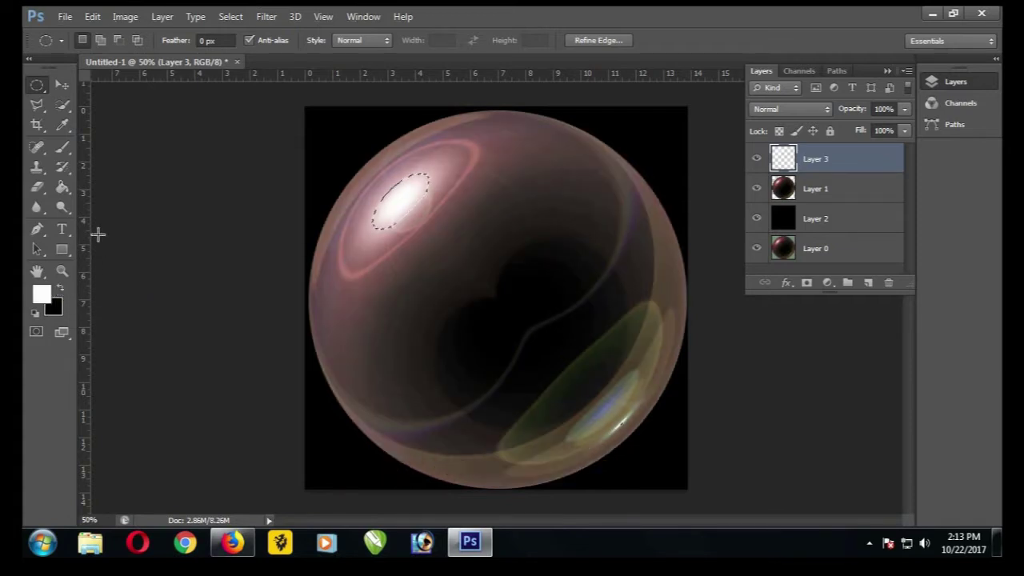
{"action": "left_click", "coordinate": [62, 85]}
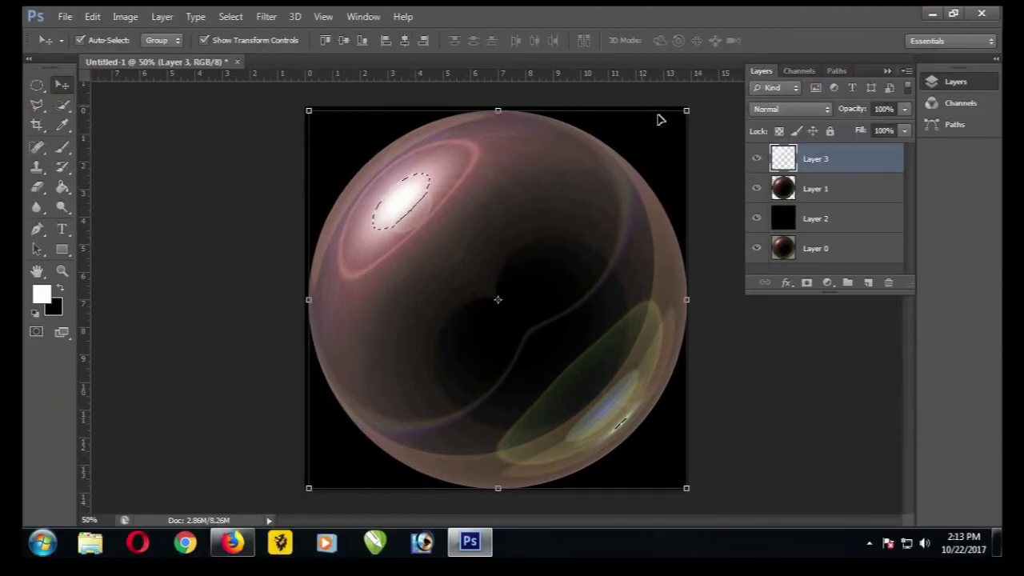
Make Layer 3 active and deselect the highlight selection.
{"action": "left_click", "coordinate": [832, 193]}
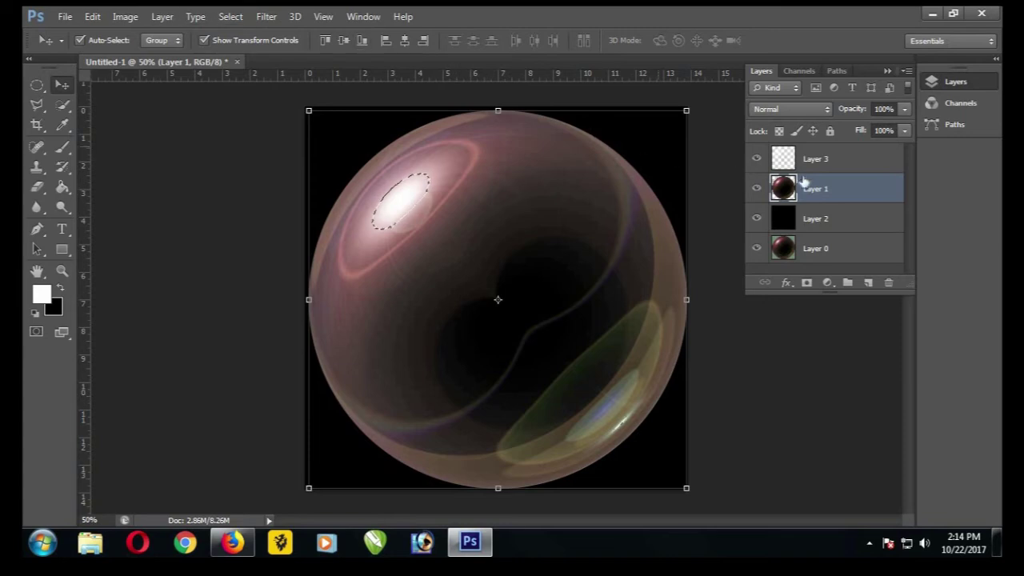
{"action": "left_click", "coordinate": [807, 171]}
{"action": "left_click", "coordinate": [240, 18]}
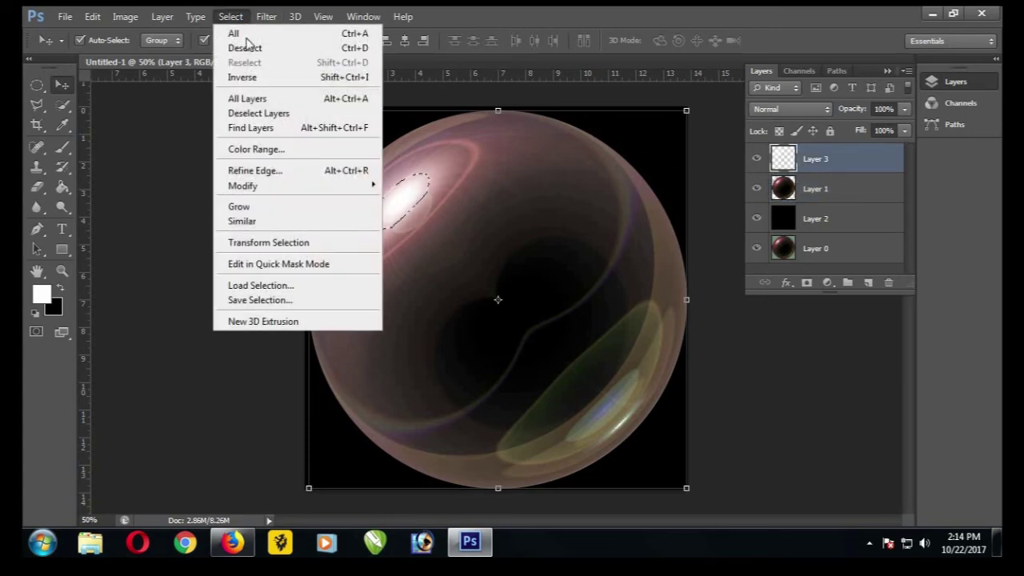
{"action": "left_click", "coordinate": [268, 48]}
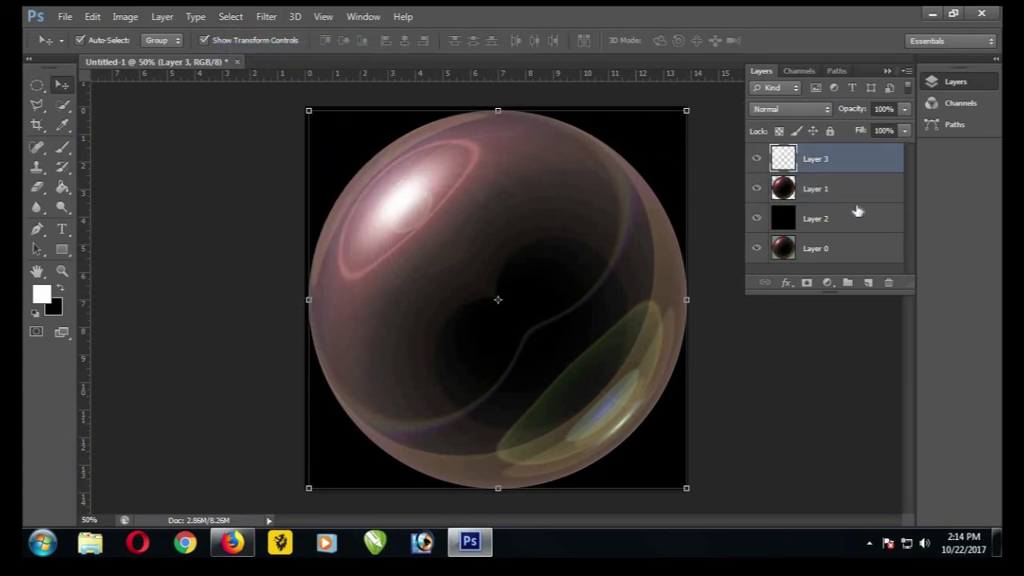
Delete Layers 1, 2 and 0, leaving only Layer 3.
{"action": "left_click", "coordinate": [832, 190]}
{"action": "mouse_move", "coordinate": [854, 226]}
{"action": "left_mouse_down"}
{"action": "mouse_move", "coordinate": [868, 279]}
{"action": "mouse_move", "coordinate": [894, 286]}
{"action": "mouse_move", "coordinate": [859, 200]}
{"action": "left_mouse_up"}
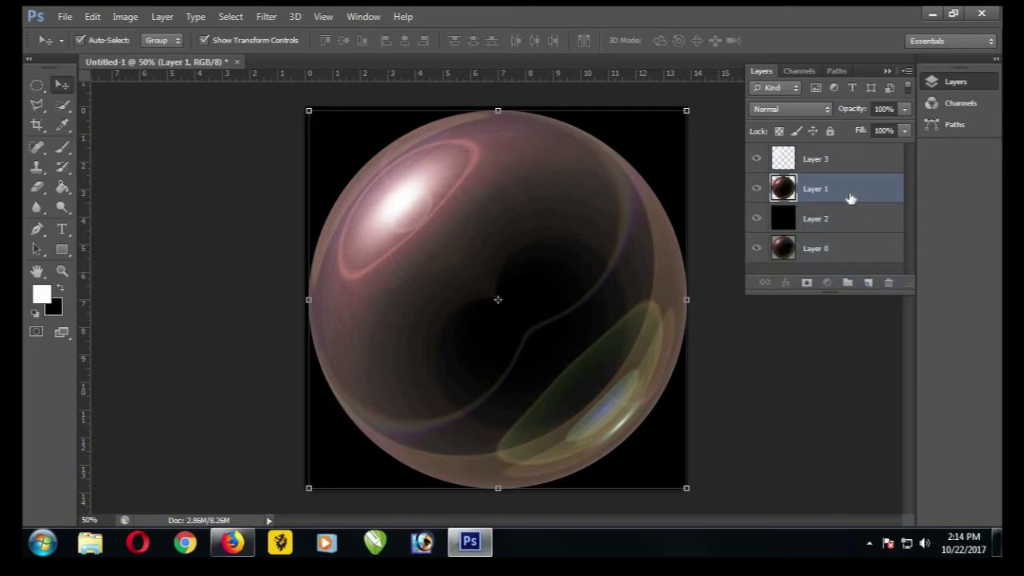
{"action": "right_click", "coordinate": [849, 194]}
{"action": "left_click", "coordinate": [612, 131]}
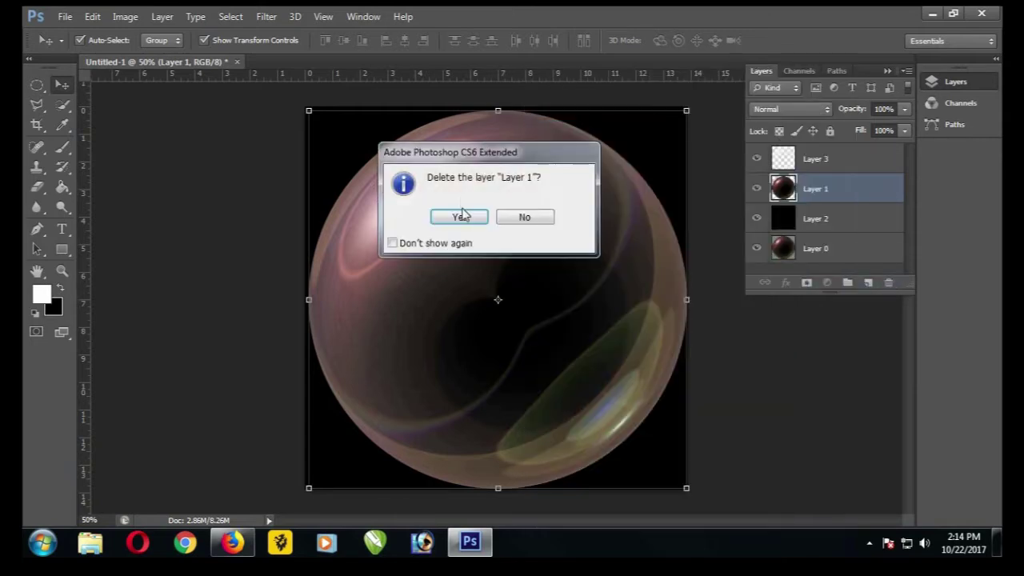
{"action": "left_click", "coordinate": [458, 218]}
{"action": "right_click", "coordinate": [837, 197]}
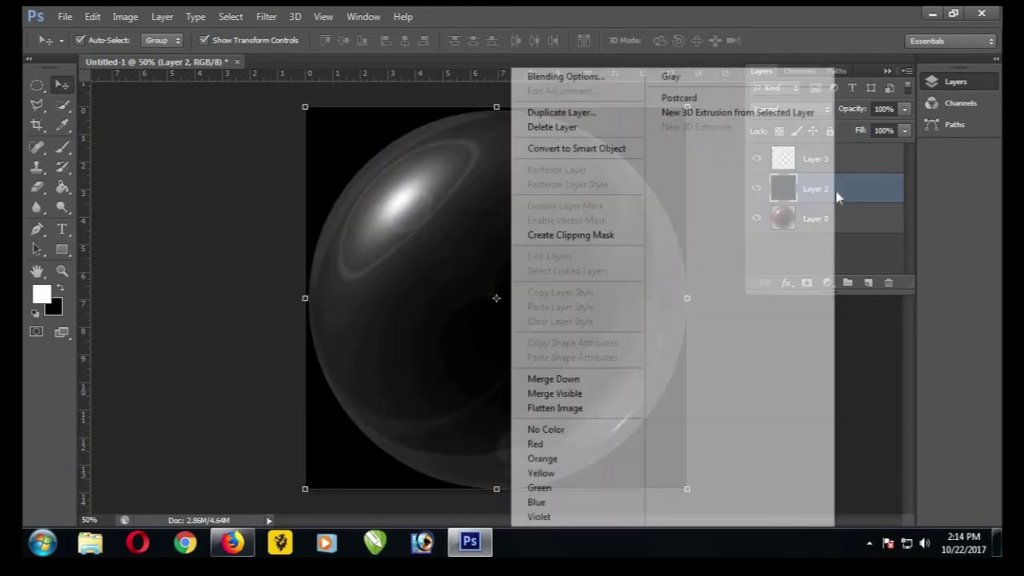
{"action": "left_click", "coordinate": [578, 128]}
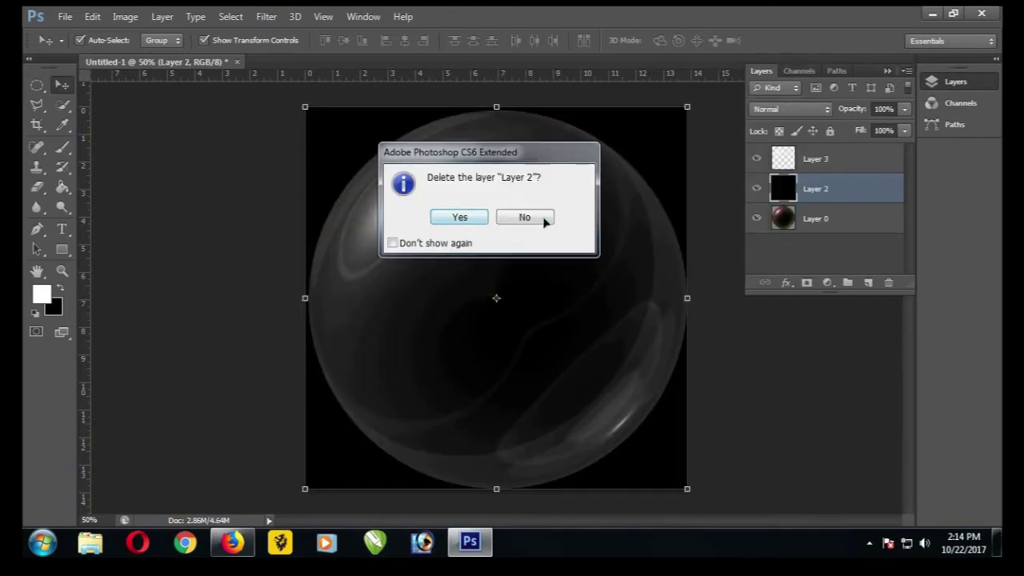
{"action": "key", "text": "Return"}
{"action": "right_click", "coordinate": [846, 196]}
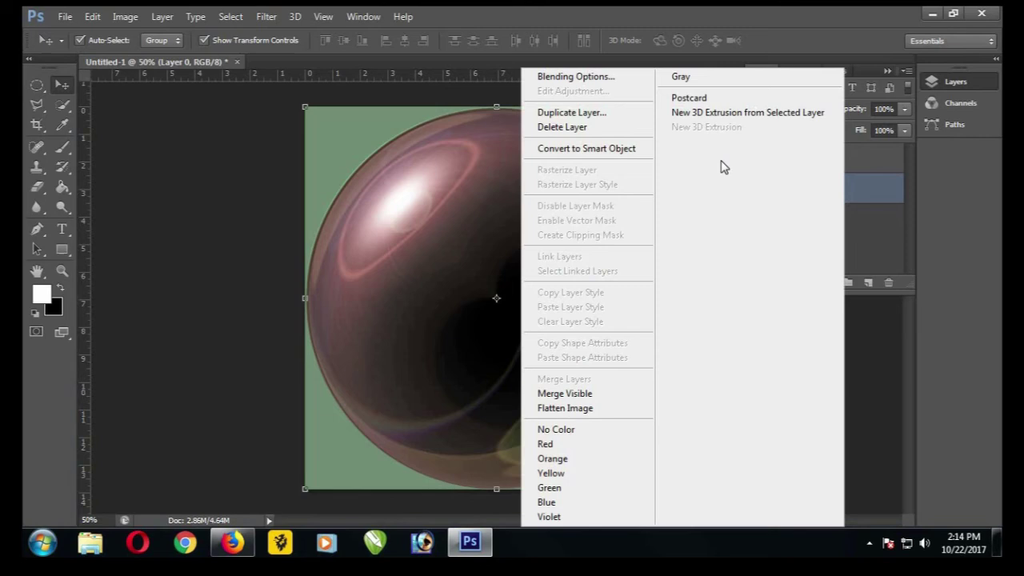
{"action": "left_click", "coordinate": [636, 132]}
{"action": "left_click", "coordinate": [459, 218]}
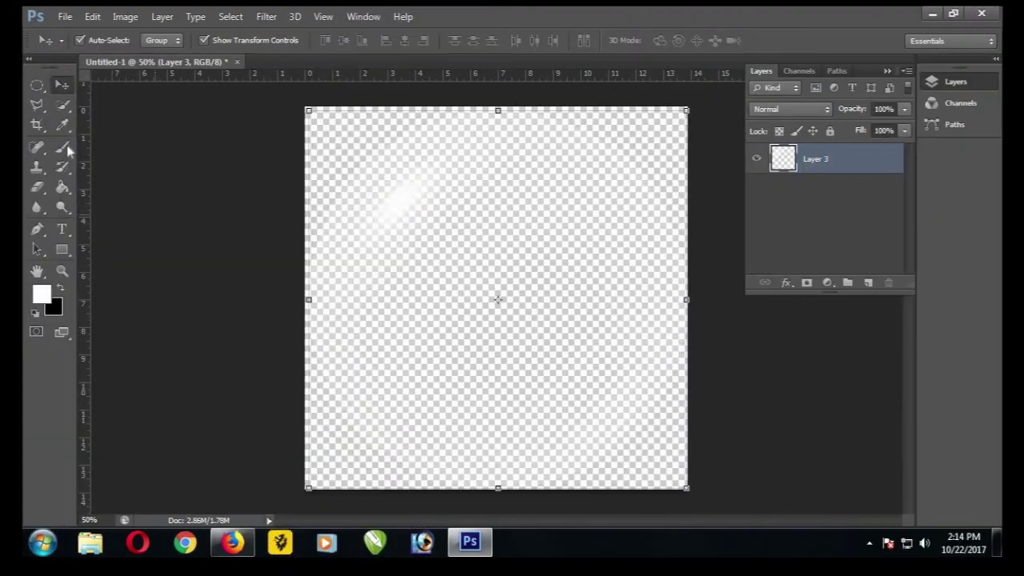
Open IMG_4277 through Camera Raw as a Photoshop document.
{"action": "left_click", "coordinate": [65, 17]}
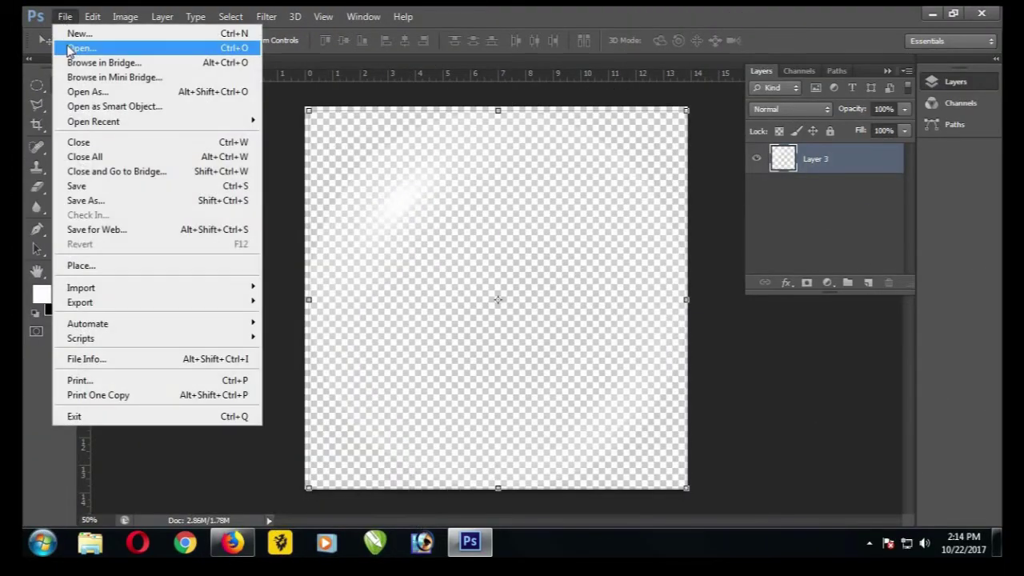
{"action": "left_click", "coordinate": [80, 48]}
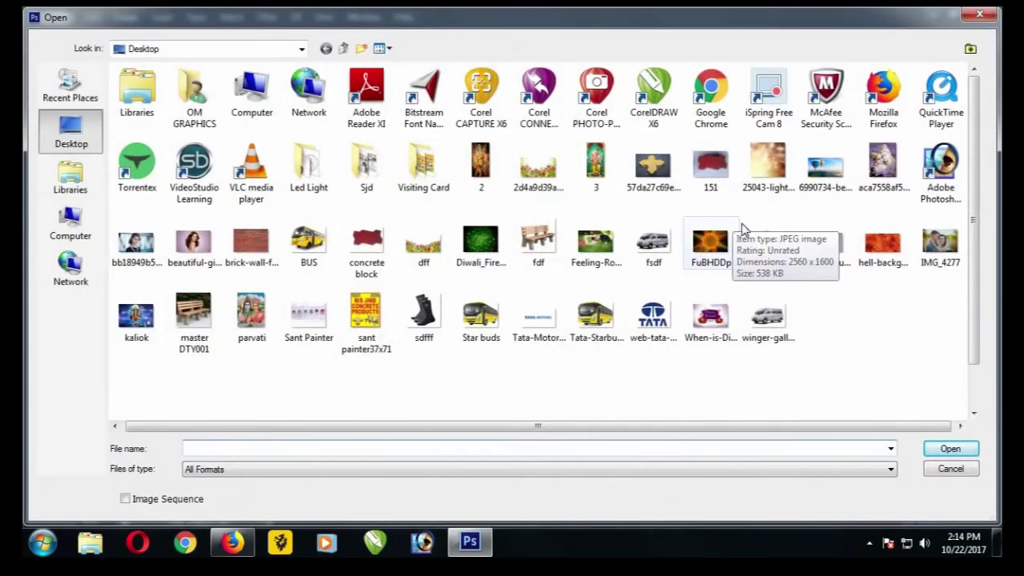
{"action": "left_click", "coordinate": [940, 244]}
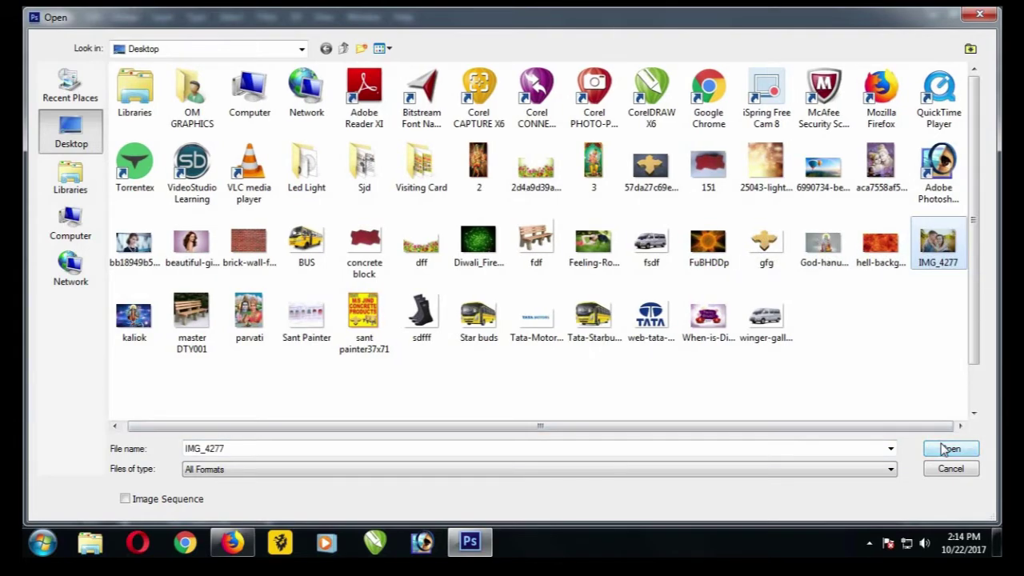
{"action": "left_click", "coordinate": [949, 449]}
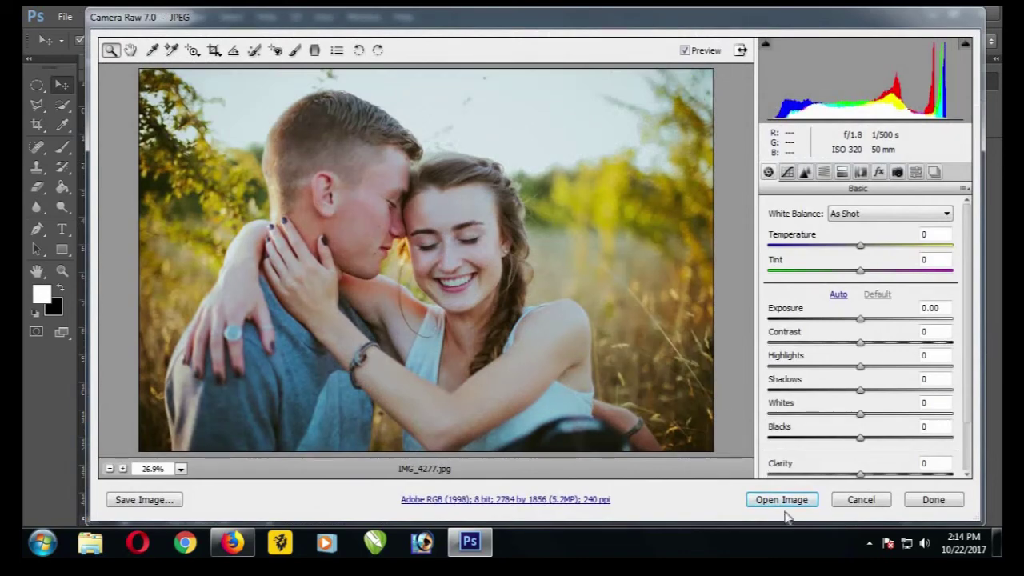
{"action": "left_click", "coordinate": [780, 500]}
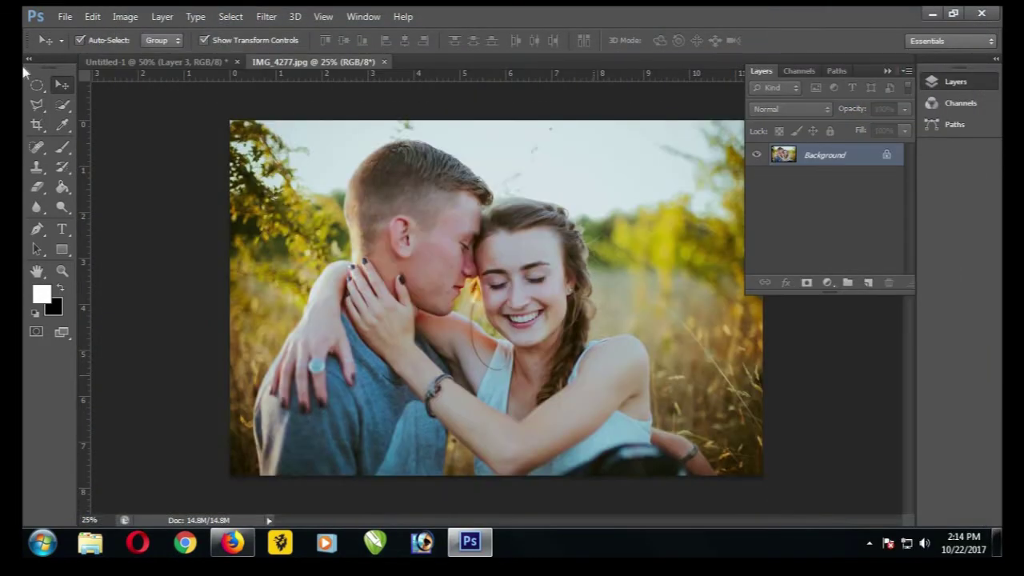
Apply Auto Tone and drag the photo into Untitled-1 as Layer 4.
{"action": "left_click", "coordinate": [125, 16]}
{"action": "left_click", "coordinate": [133, 76]}
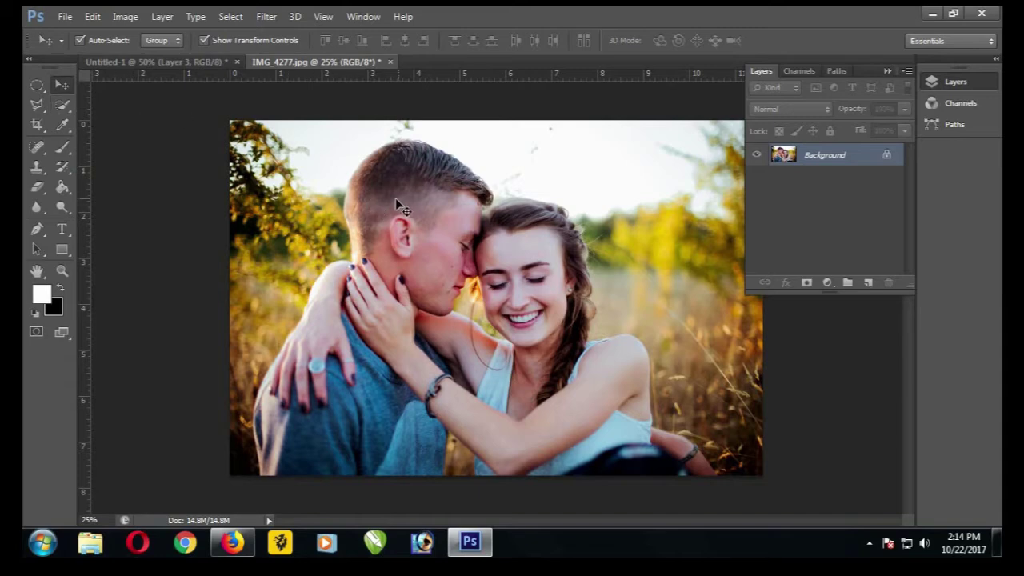
{"action": "mouse_move", "coordinate": [398, 204]}
{"action": "left_mouse_down"}
{"action": "mouse_move", "coordinate": [397, 236]}
{"action": "mouse_move", "coordinate": [370, 207]}
{"action": "left_mouse_up"}
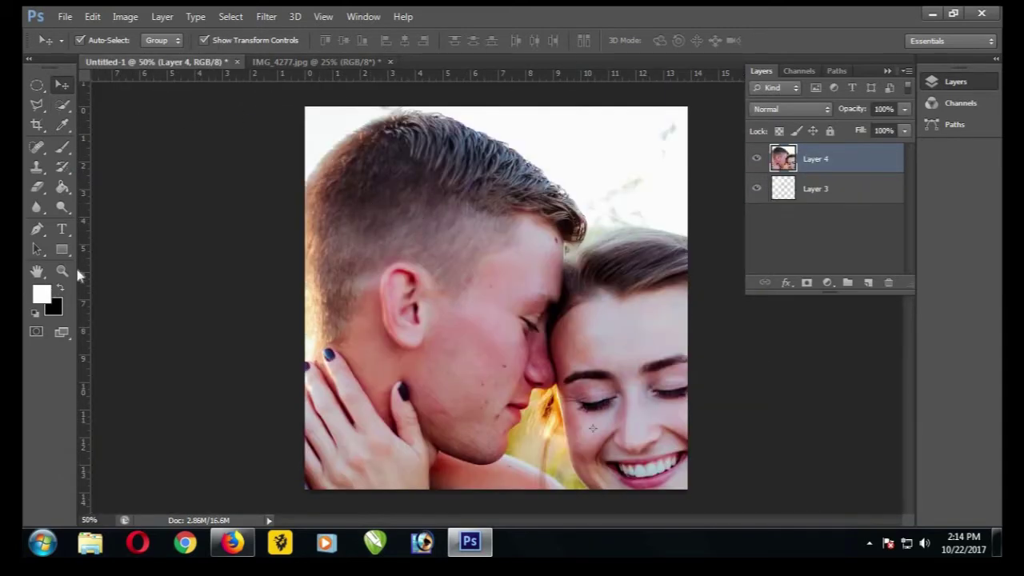
Zoom out to 25% and scale the Layer 4 couple photo down to about 56%.
{"action": "left_click", "coordinate": [61, 270]}
{"action": "left_click", "coordinate": [100, 40]}
{"action": "left_click", "coordinate": [383, 206]}
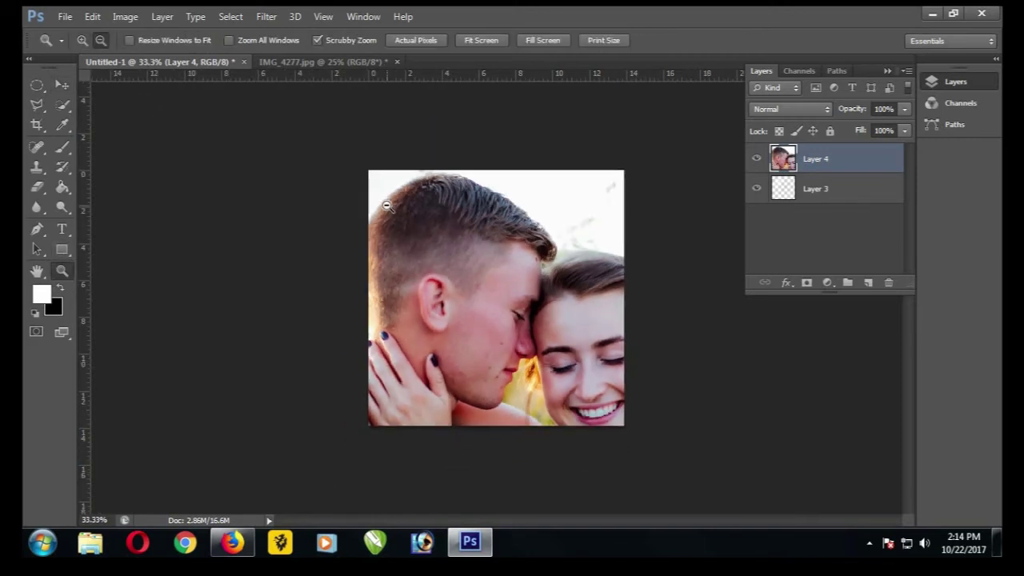
{"action": "left_click", "coordinate": [62, 84]}
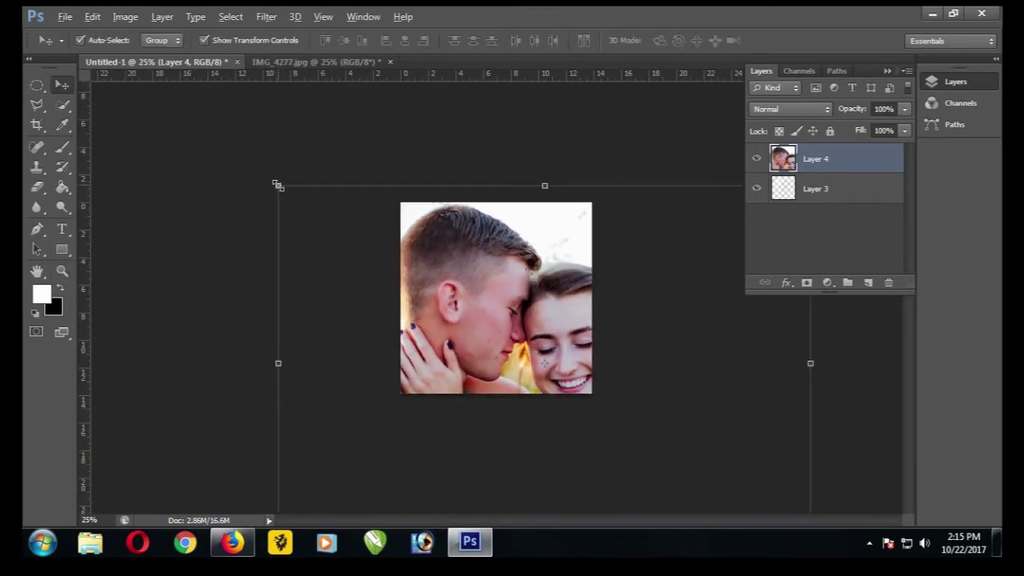
{"action": "left_click_drag", "start_coordinate": [278, 185], "coordinate": [370, 206]}
{"action": "left_click_drag", "start_coordinate": [452, 268], "coordinate": [448, 255]}
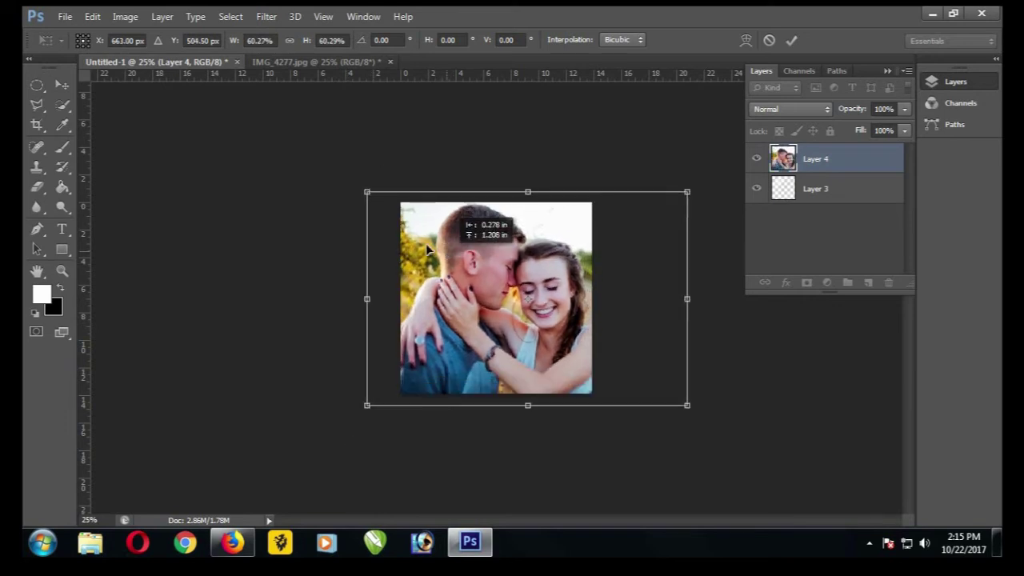
{"action": "left_click_drag", "start_coordinate": [366, 192], "coordinate": [379, 200]}
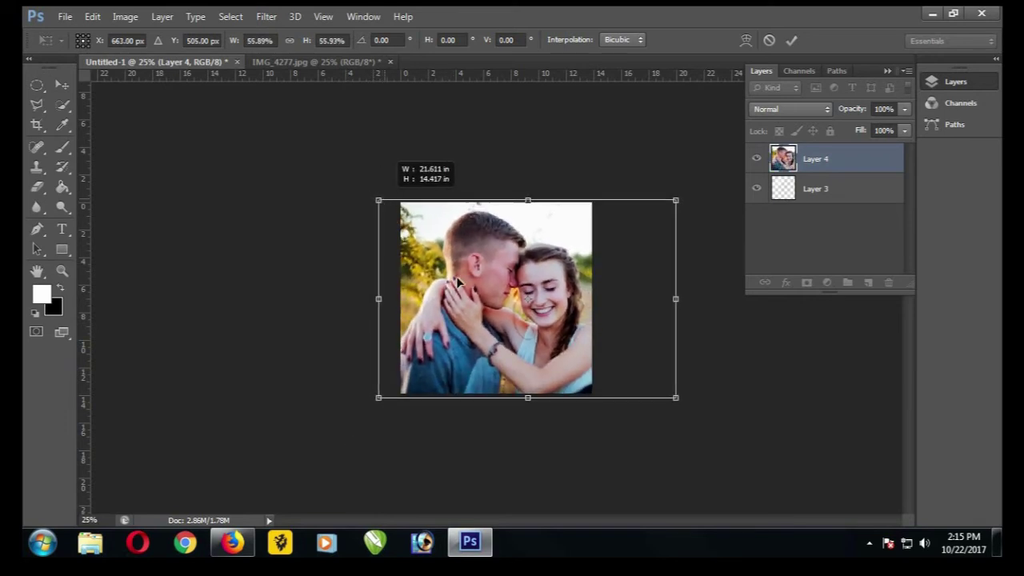
{"action": "left_click_drag", "start_coordinate": [458, 282], "coordinate": [453, 280]}
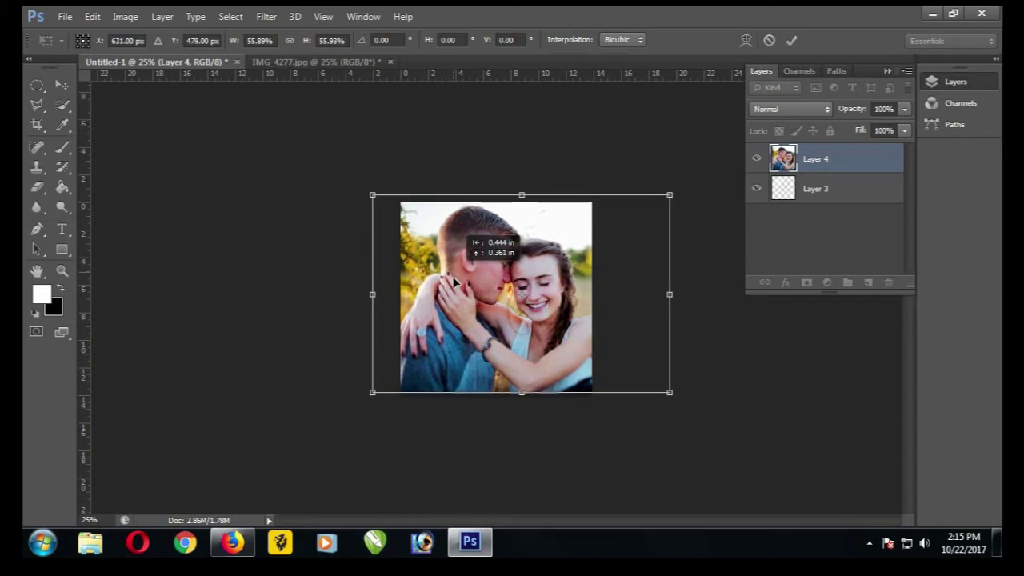
{"action": "left_click", "coordinate": [791, 40]}
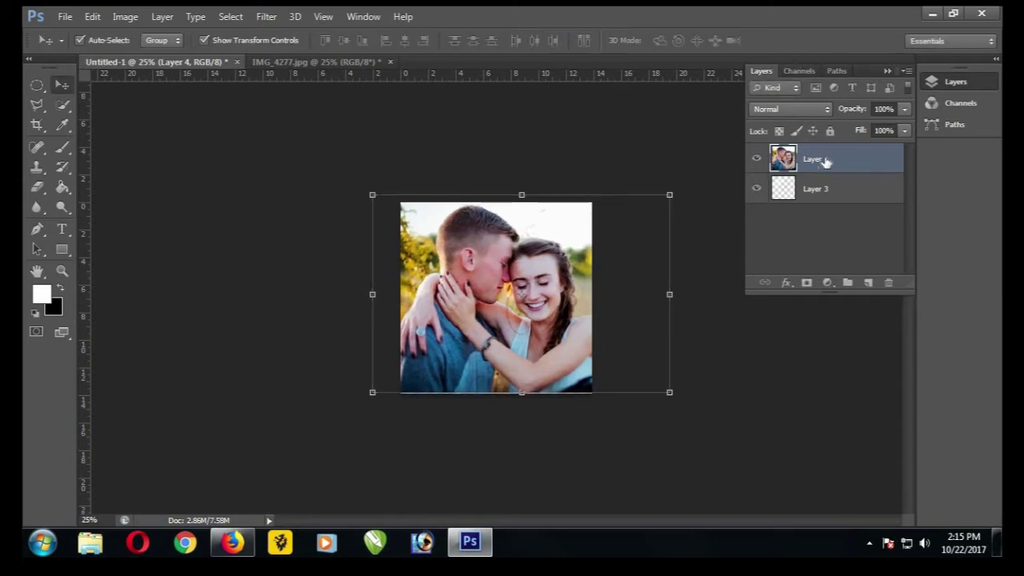
Move Layer 4 below Layer 3, nudge the photo, and check its visibility.
{"action": "left_click_drag", "start_coordinate": [825, 161], "coordinate": [825, 207]}
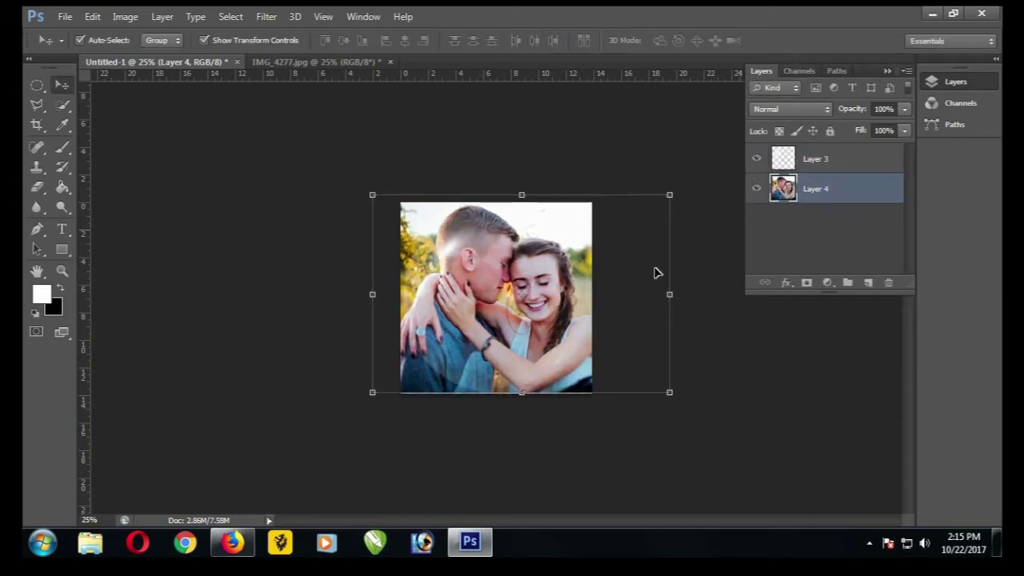
{"action": "left_click_drag", "start_coordinate": [505, 268], "coordinate": [508, 276]}
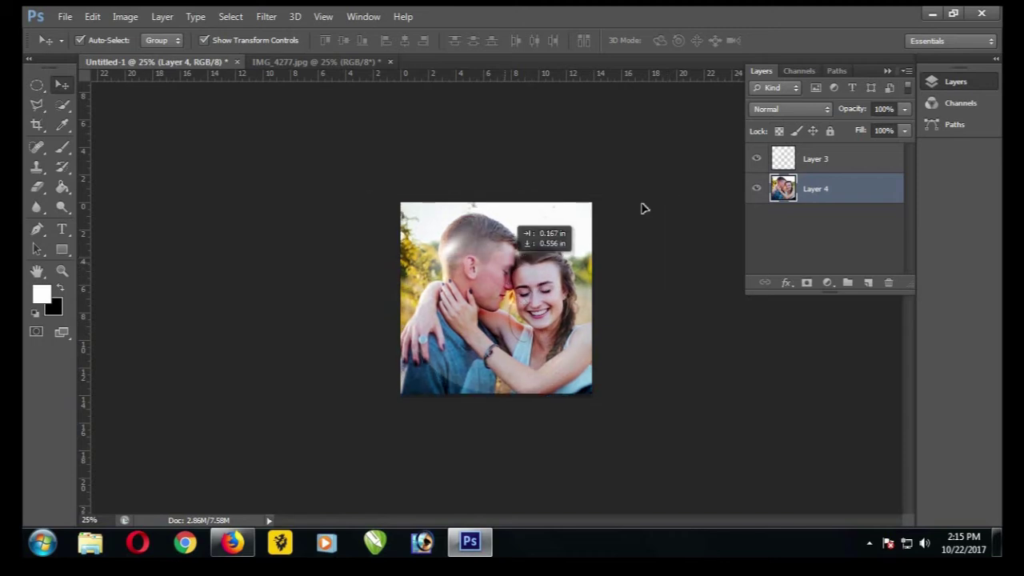
{"action": "left_click", "coordinate": [756, 188]}
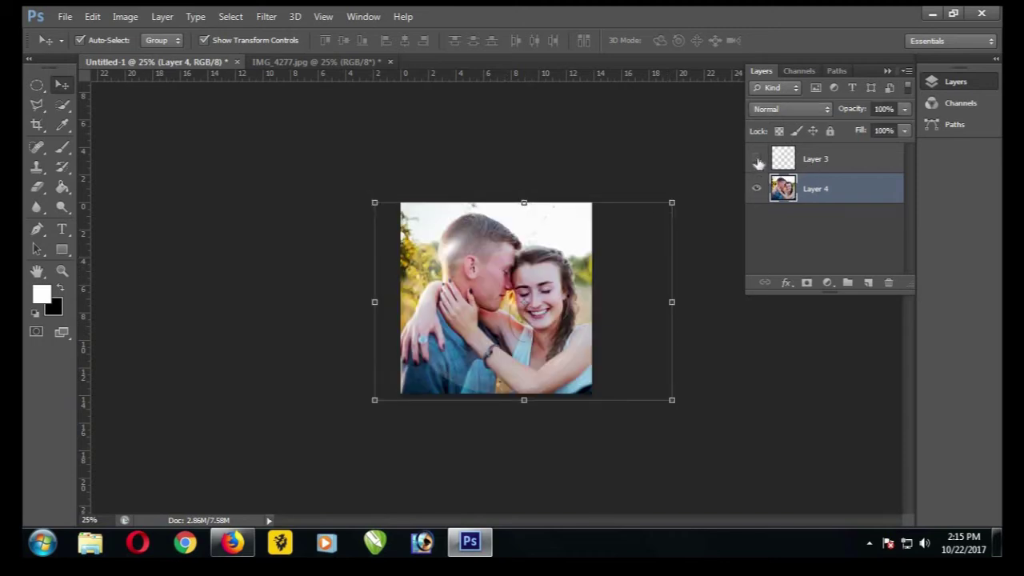
{"action": "left_click", "coordinate": [757, 159]}
Open Feeling-Romance-And-Love-Of-Beautiful-Couple.jpg as a new document, then return to Untitled-1.
{"action": "left_click", "coordinate": [64, 17]}
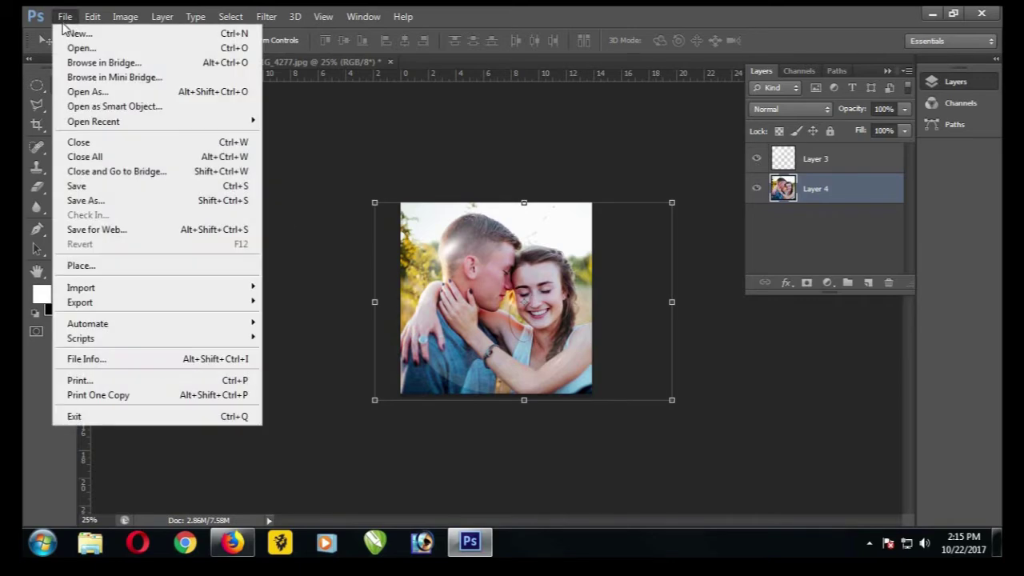
{"action": "left_click", "coordinate": [76, 49]}
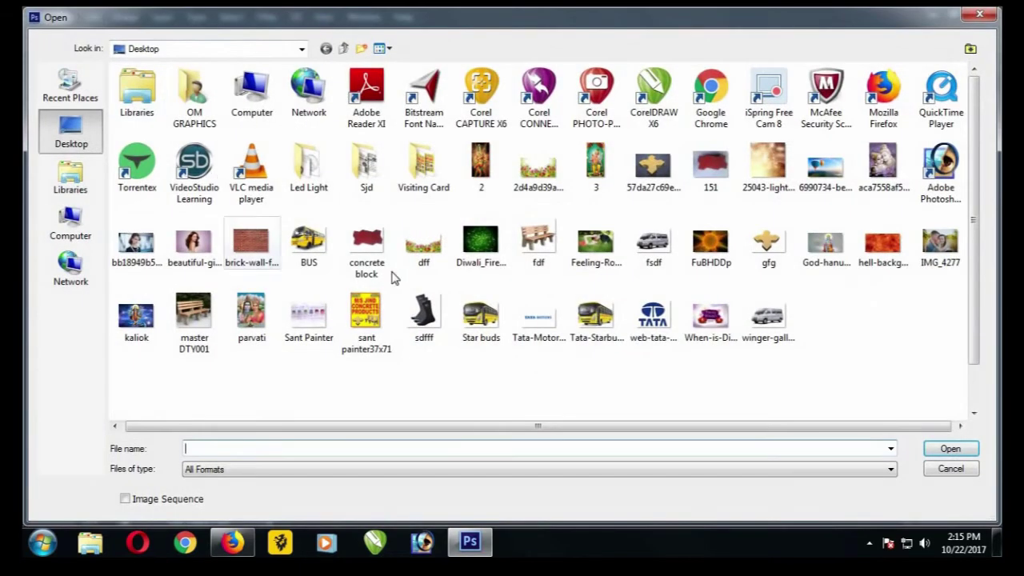
{"action": "left_click", "coordinate": [593, 244]}
{"action": "left_click", "coordinate": [959, 450]}
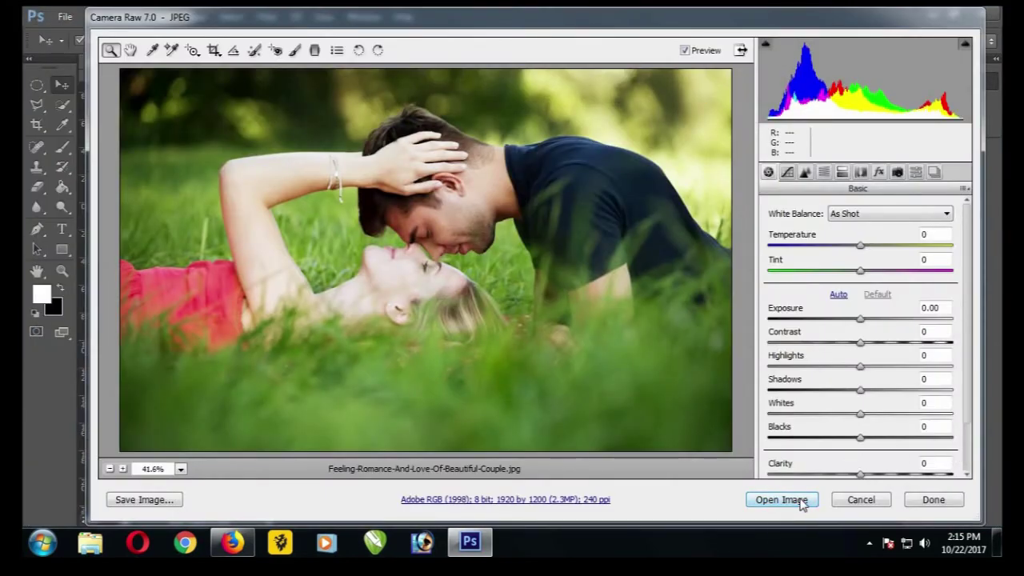
{"action": "left_click", "coordinate": [801, 501]}
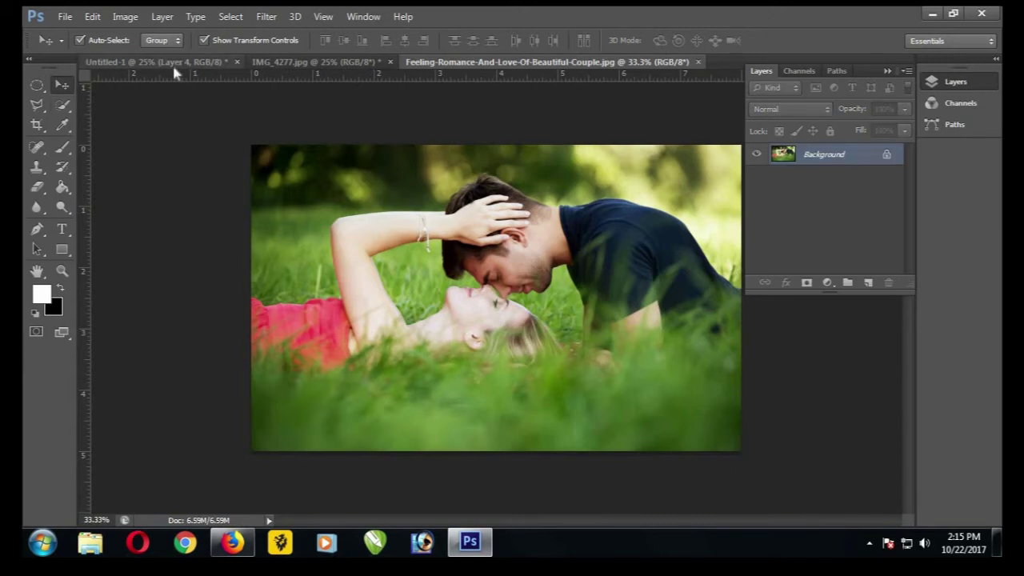
{"action": "left_click", "coordinate": [157, 62]}
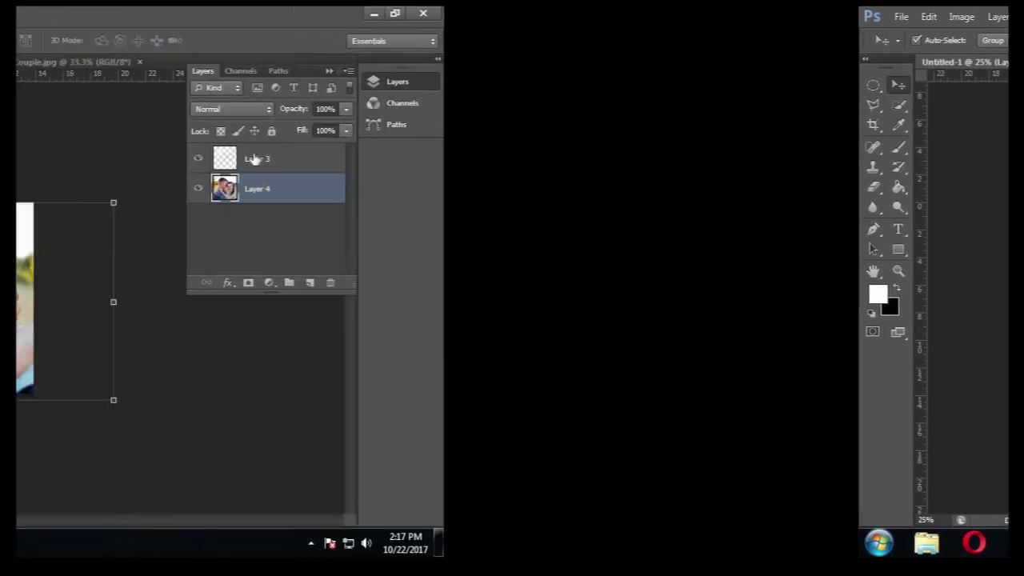
Make Layer 3 active and load the Ball channel as a circular selection.
{"action": "key", "text": "alt+bracketright"}
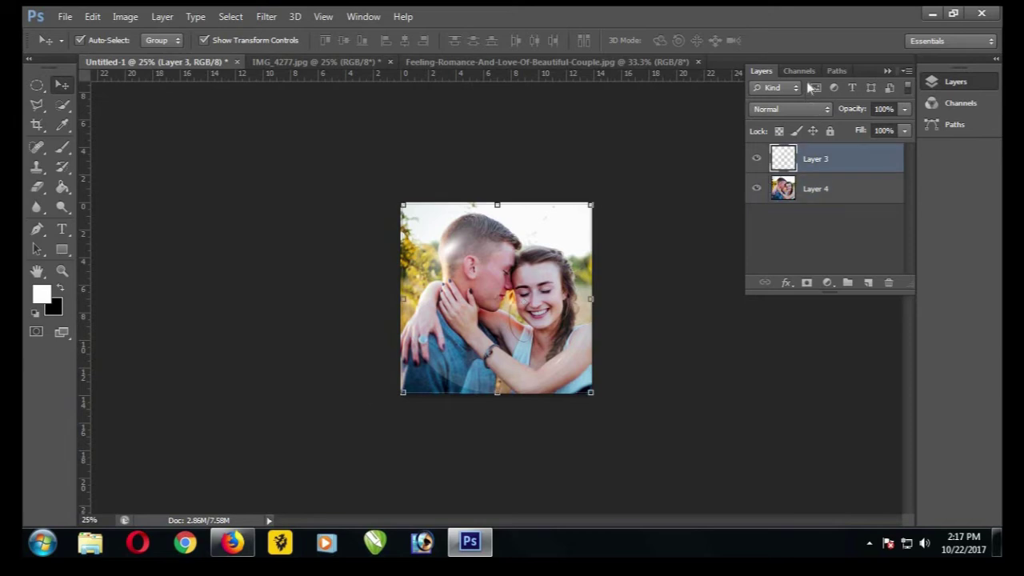
{"action": "left_click", "coordinate": [800, 71]}
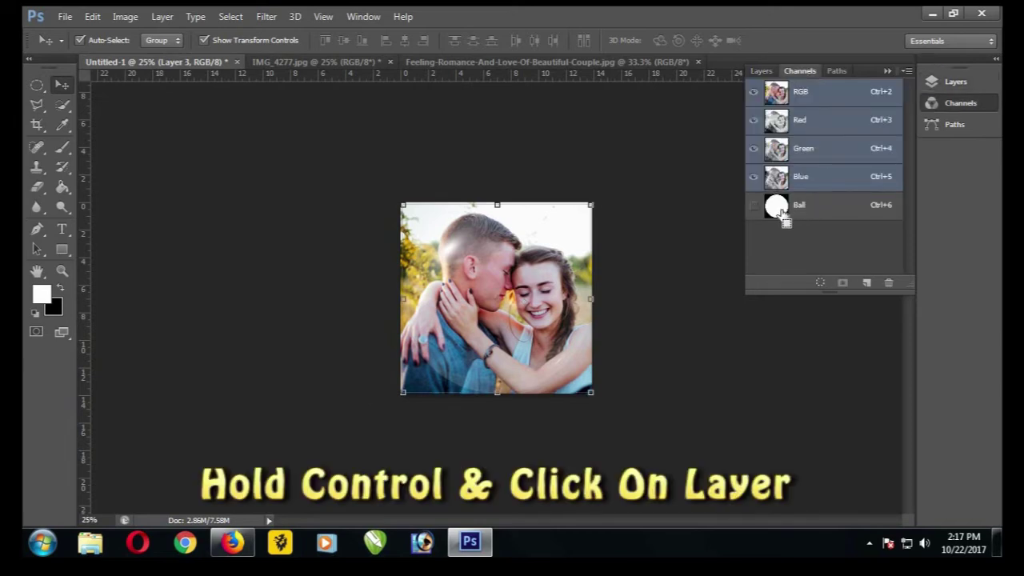
{"action": "left_click", "coordinate": [781, 211], "text": "ctrl"}
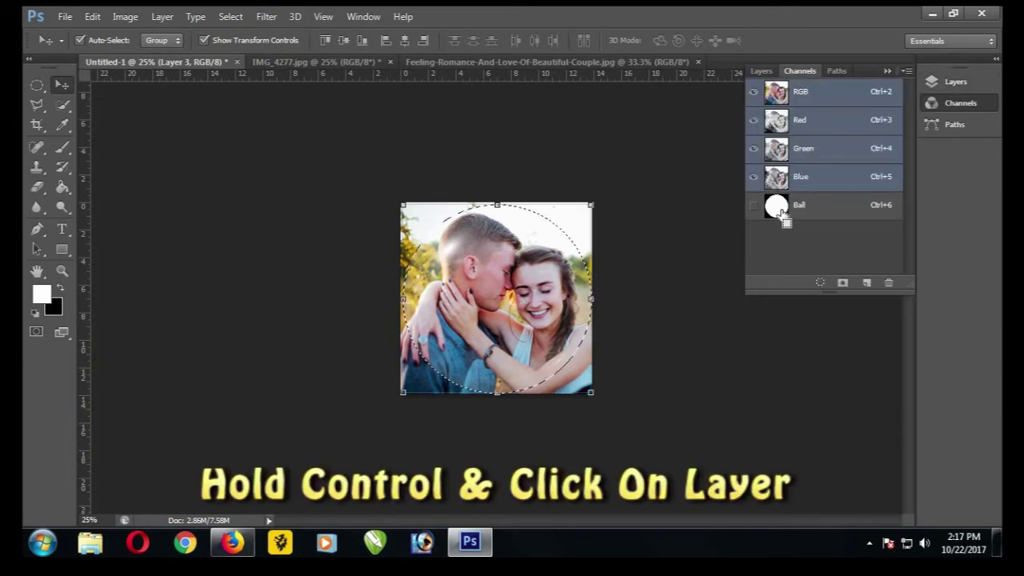
{"action": "key", "text": "ctrl+plus"}
{"action": "key", "text": "ctrl+plus"}
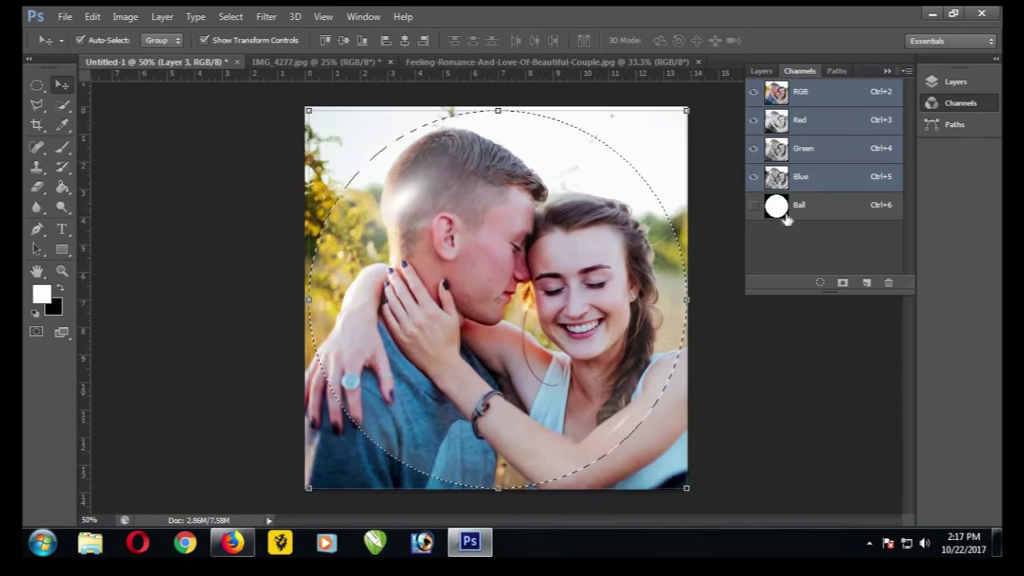
Mask Layer 4 to the circle and select it together with the highlight layer.
{"action": "left_click", "coordinate": [759, 71]}
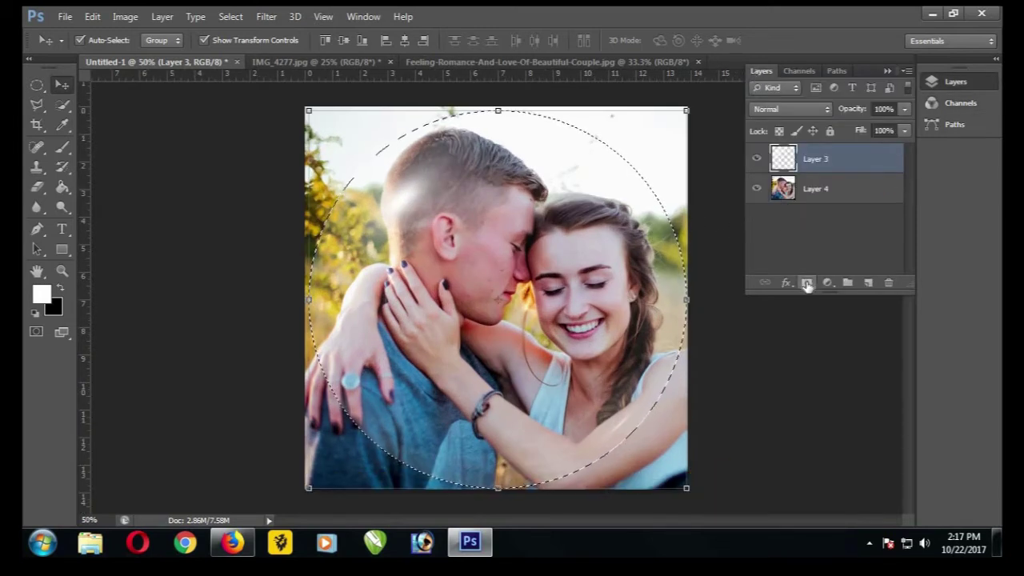
{"action": "left_click", "coordinate": [807, 196]}
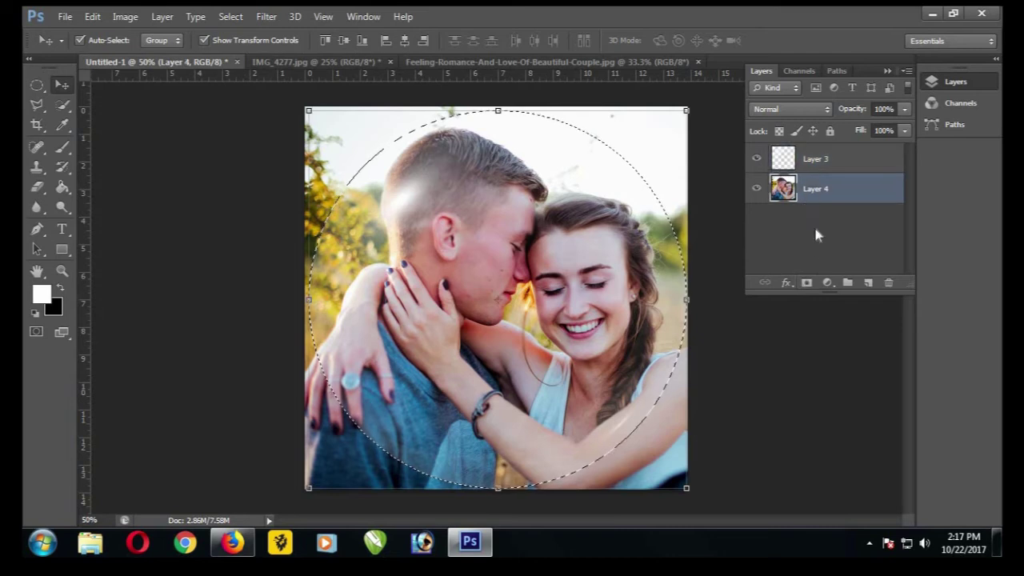
{"action": "left_click", "coordinate": [806, 284]}
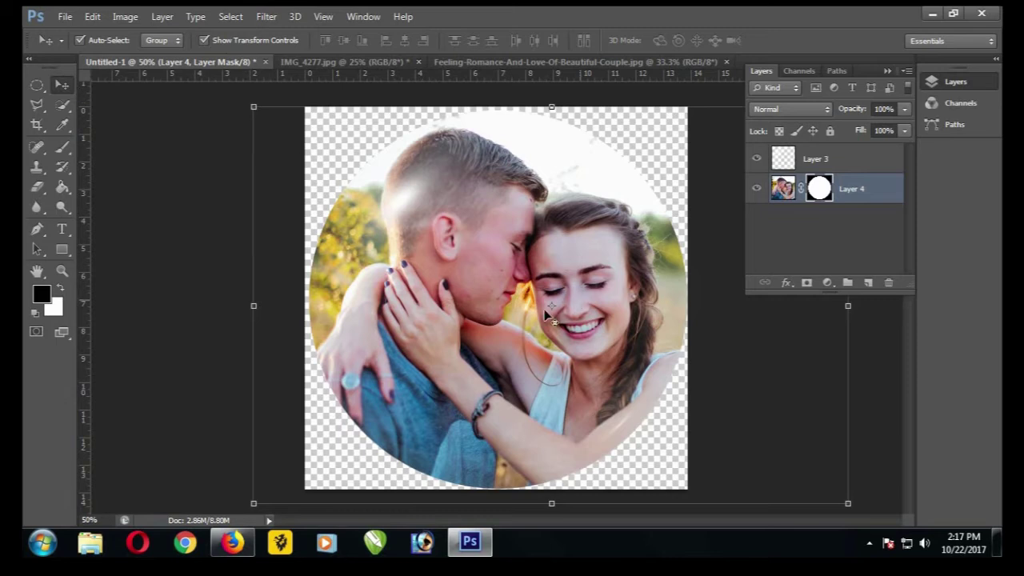
{"action": "left_click", "coordinate": [813, 160], "text": "shift"}
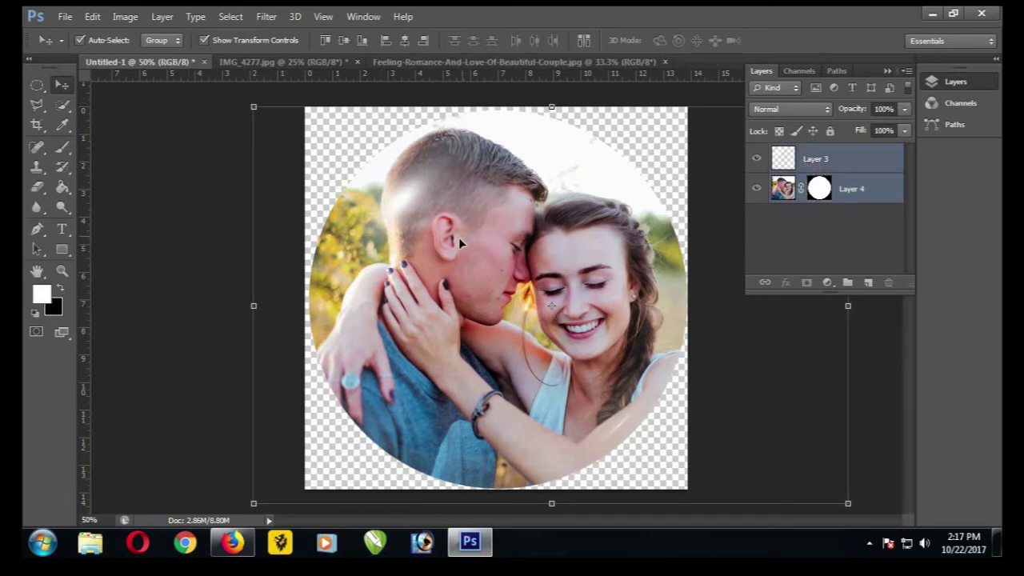
Drop both circle layers into the Feeling-Romance photo, scale to about 87%, and place lower right.
{"action": "mouse_move", "coordinate": [452, 228]}
{"action": "left_mouse_down"}
{"action": "mouse_move", "coordinate": [448, 196]}
{"action": "mouse_move", "coordinate": [406, 272]}
{"action": "left_mouse_up"}
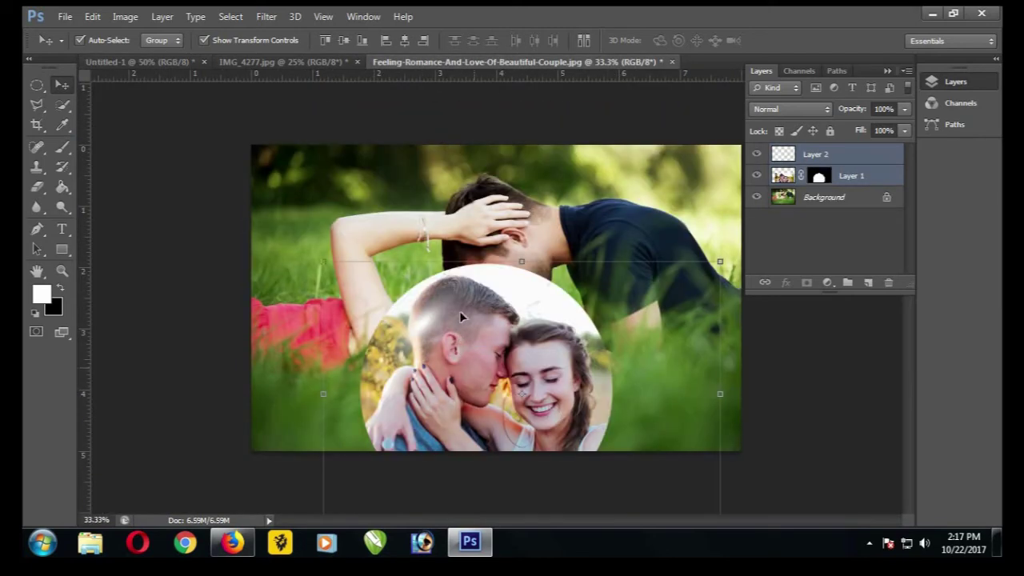
{"action": "left_click_drag", "start_coordinate": [460, 318], "coordinate": [468, 240]}
{"action": "left_click_drag", "start_coordinate": [331, 183], "coordinate": [349, 200]}
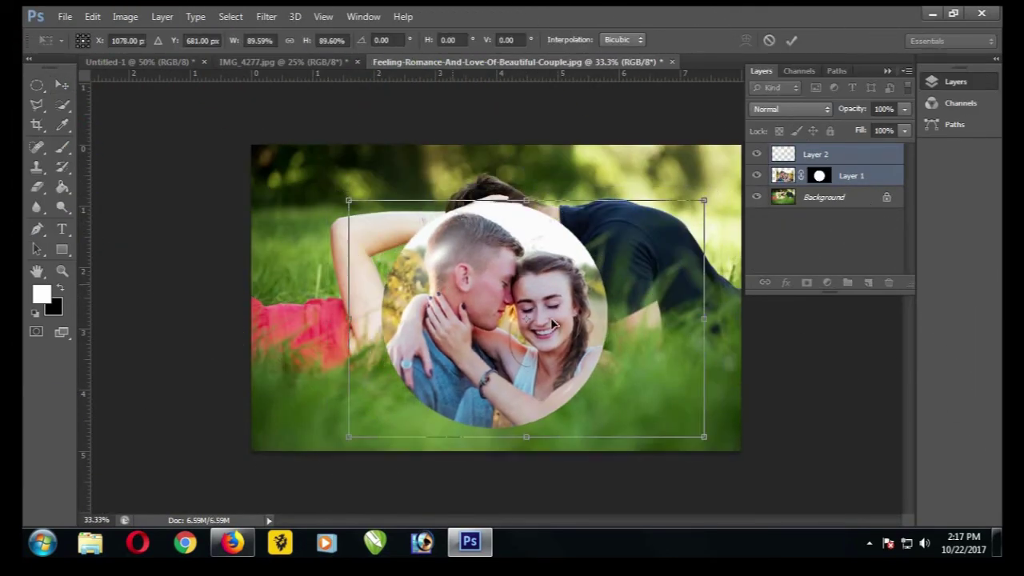
{"action": "left_click_drag", "start_coordinate": [552, 323], "coordinate": [695, 373]}
{"action": "left_click_drag", "start_coordinate": [492, 251], "coordinate": [521, 258]}
{"action": "left_click", "coordinate": [790, 41]}
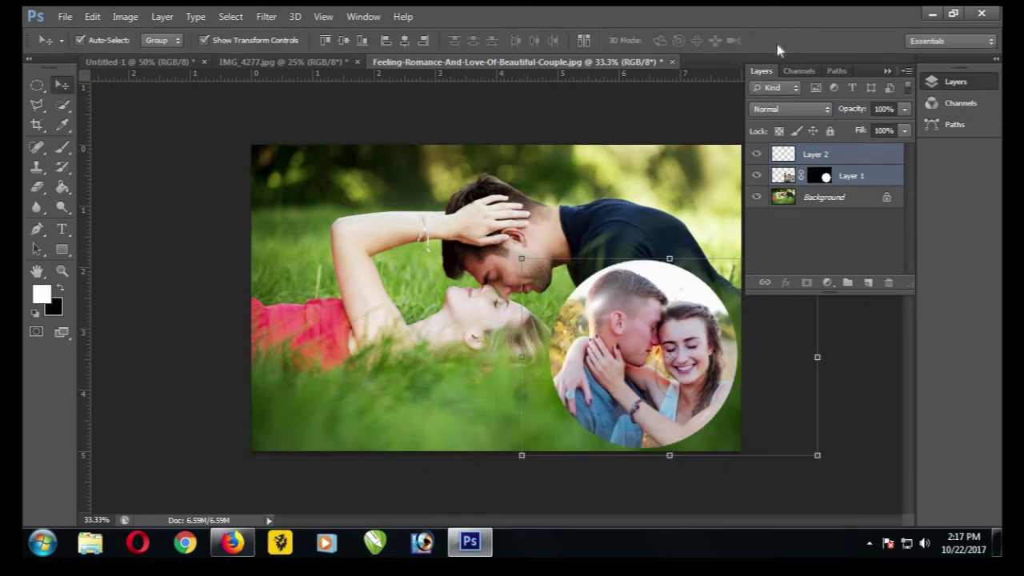
{"action": "left_click", "coordinate": [786, 112]}
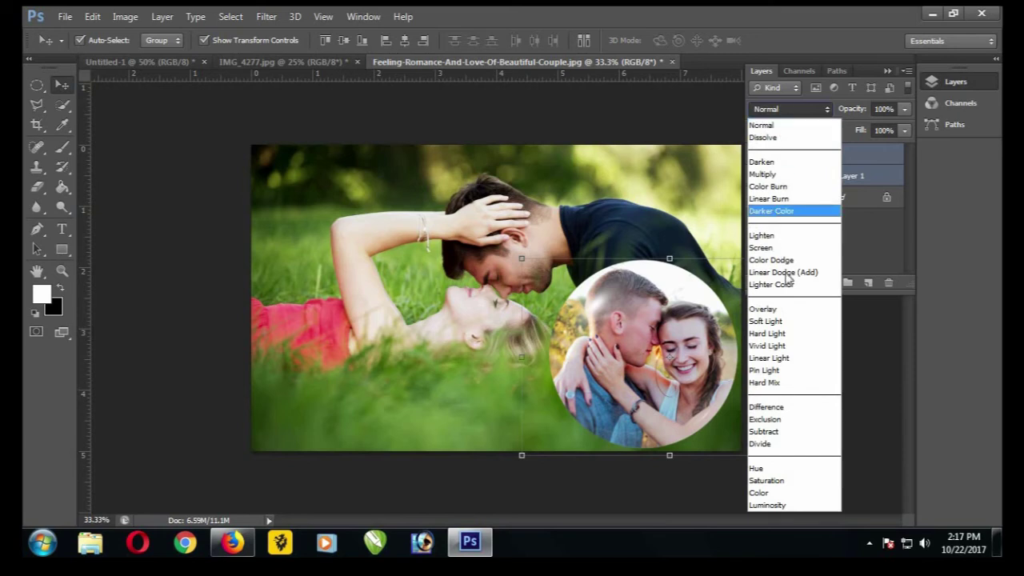
Set the circle photo's blend mode to Overlay and nudge it up and left.
{"action": "left_click", "coordinate": [779, 308]}
{"action": "key", "text": "ctrl+t"}
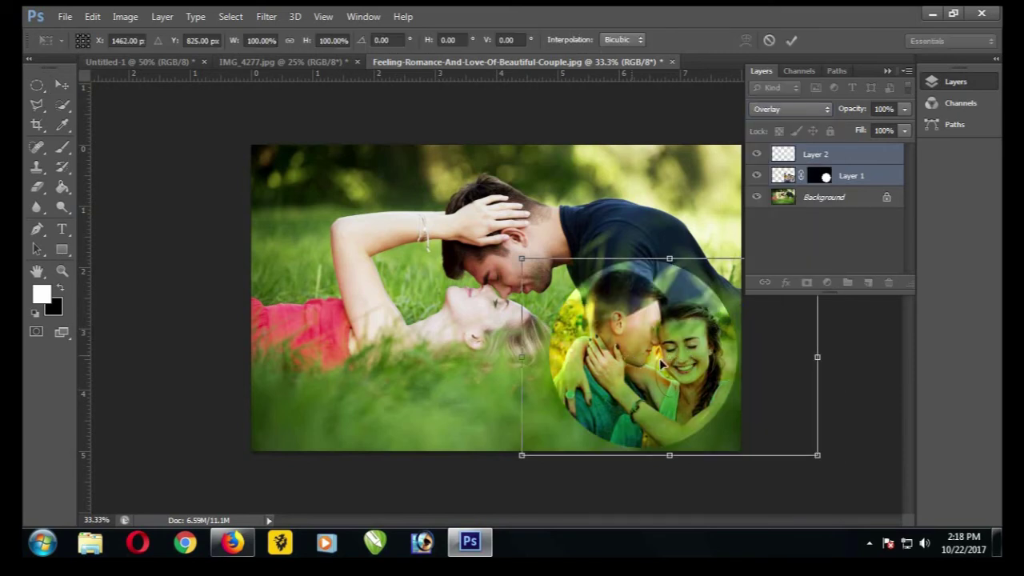
{"action": "left_click_drag", "start_coordinate": [654, 364], "coordinate": [645, 354]}
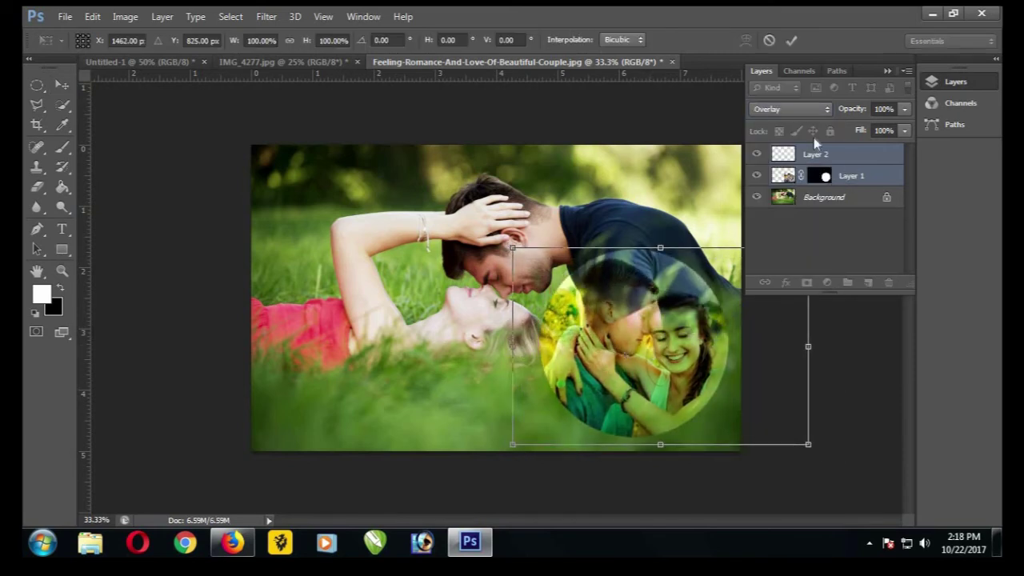
{"action": "left_click", "coordinate": [791, 40]}
Duplicate Layers 1 and 2, group all four into Group 1, and shift it down-right.
{"action": "mouse_move", "coordinate": [832, 164]}
{"action": "left_mouse_down"}
{"action": "mouse_move", "coordinate": [868, 252]}
{"action": "mouse_move", "coordinate": [867, 282]}
{"action": "left_mouse_up"}
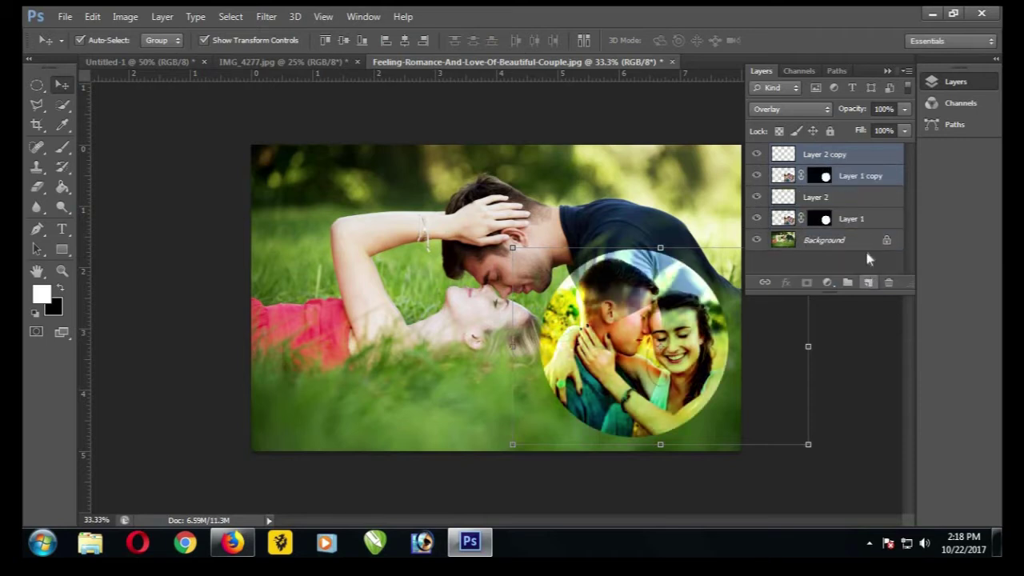
{"action": "left_click", "coordinate": [840, 200]}
{"action": "left_click", "coordinate": [836, 155]}
{"action": "left_click", "coordinate": [844, 176], "text": "ctrl"}
{"action": "left_click", "coordinate": [853, 197], "text": "ctrl"}
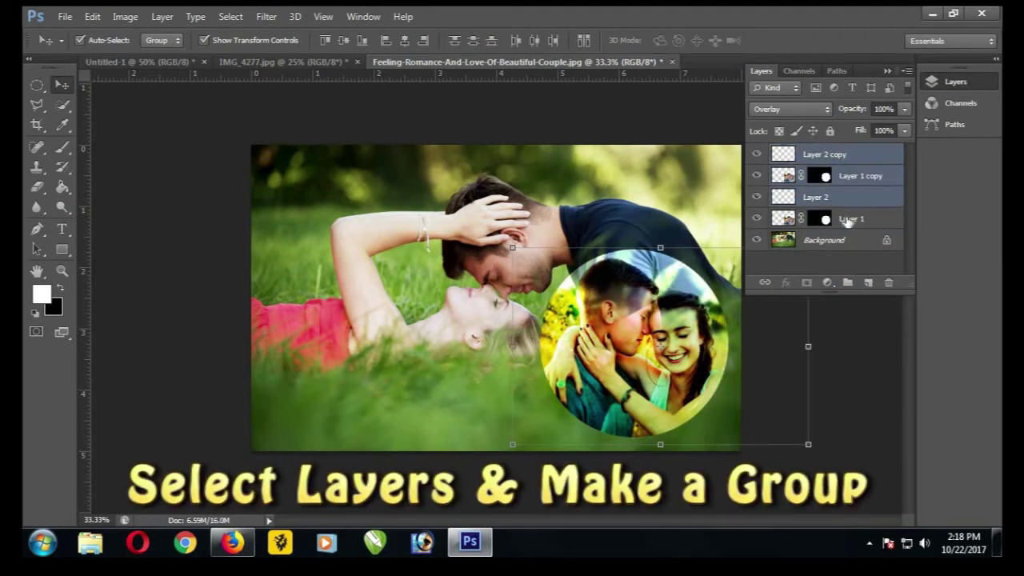
{"action": "left_click", "coordinate": [848, 219], "text": "ctrl"}
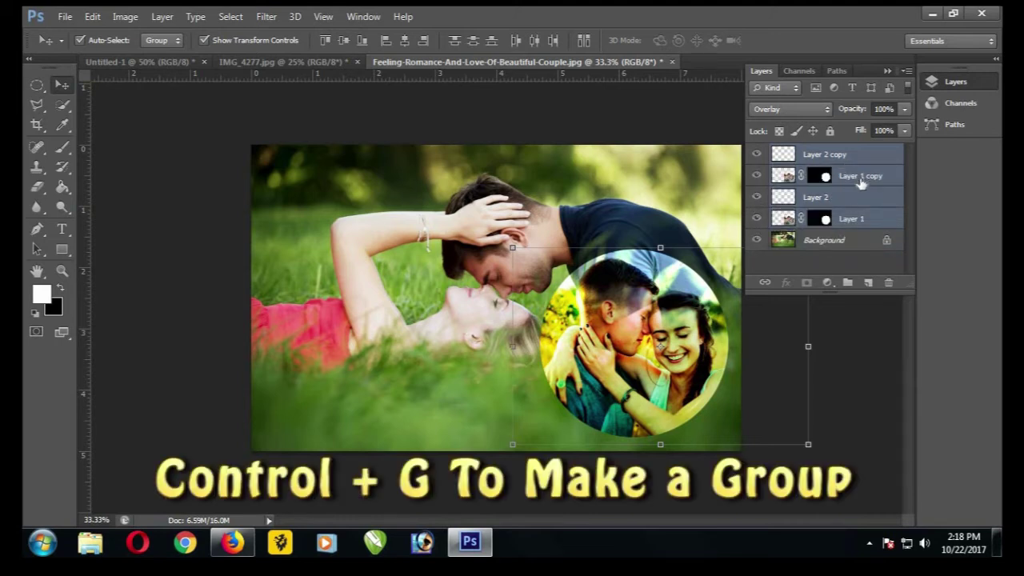
{"action": "key", "text": "ctrl+g"}
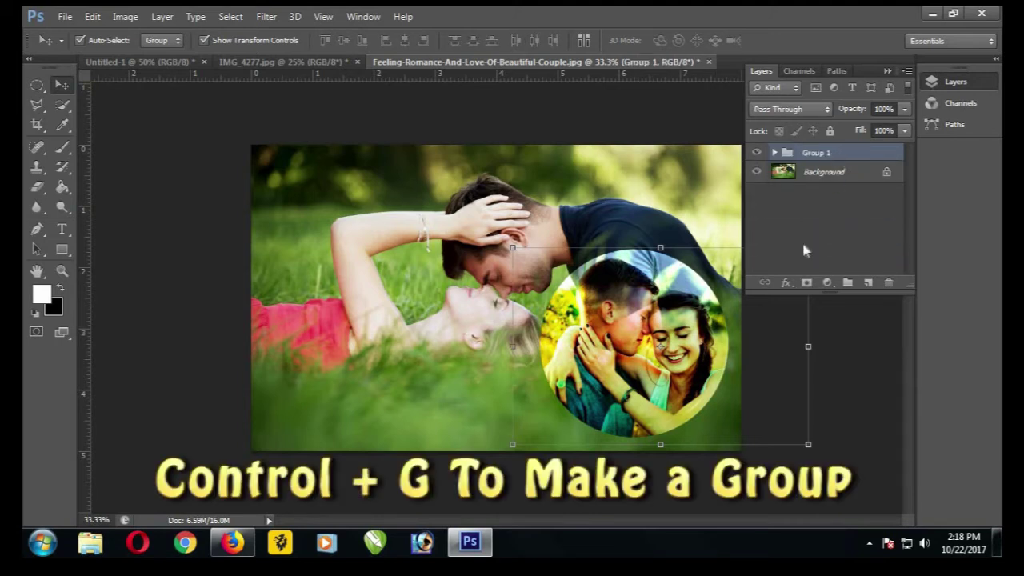
{"action": "mouse_move", "coordinate": [661, 336]}
{"action": "left_mouse_down"}
{"action": "mouse_move", "coordinate": [688, 362]}
{"action": "mouse_move", "coordinate": [677, 359]}
{"action": "left_mouse_up"}
Add a Hue/Saturation adjustment with hue about -20 and saturation lowered slightly.
{"action": "left_click", "coordinate": [828, 283]}
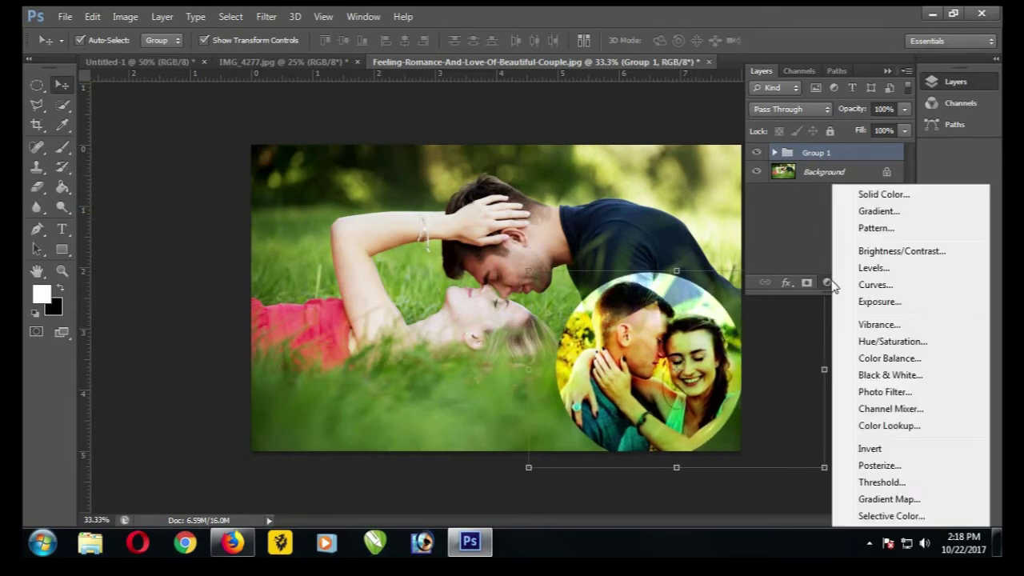
{"action": "left_click", "coordinate": [892, 341]}
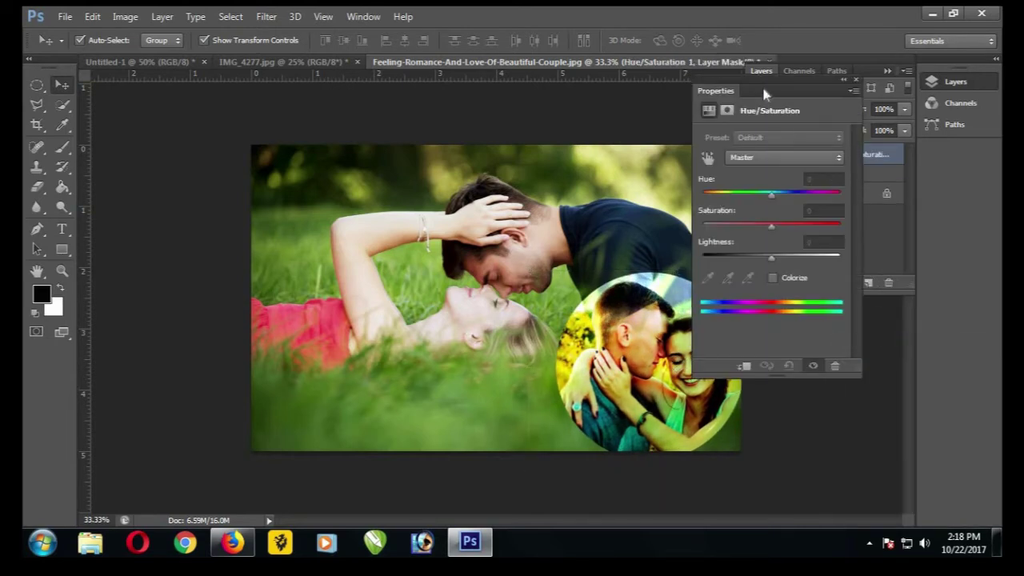
{"action": "left_click_drag", "start_coordinate": [763, 91], "coordinate": [876, 86]}
{"action": "left_click_drag", "start_coordinate": [876, 231], "coordinate": [889, 231]}
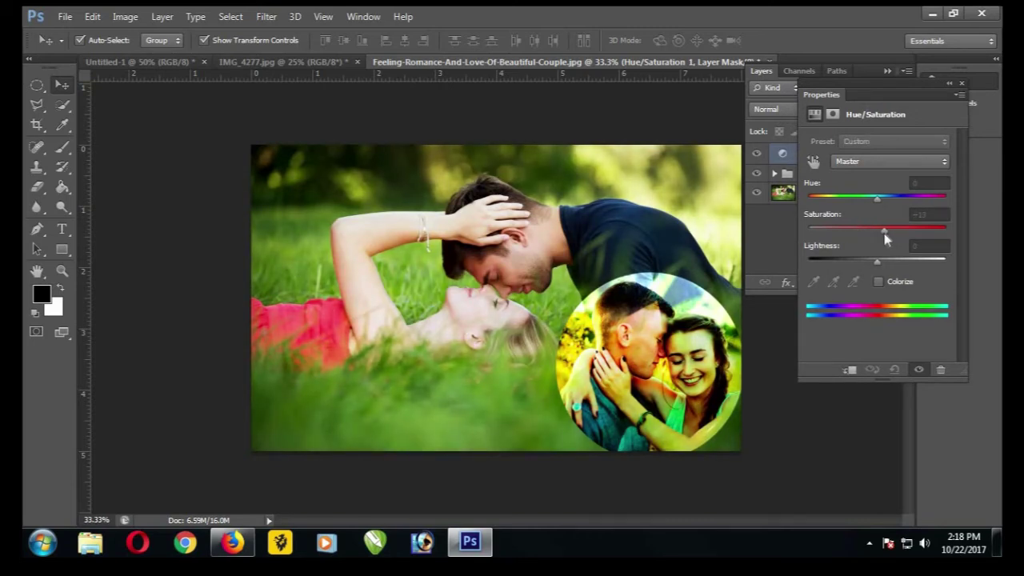
{"action": "mouse_move", "coordinate": [876, 199]}
{"action": "left_mouse_down"}
{"action": "mouse_move", "coordinate": [841, 206]}
{"action": "mouse_move", "coordinate": [917, 213]}
{"action": "mouse_move", "coordinate": [863, 198]}
{"action": "left_mouse_up"}
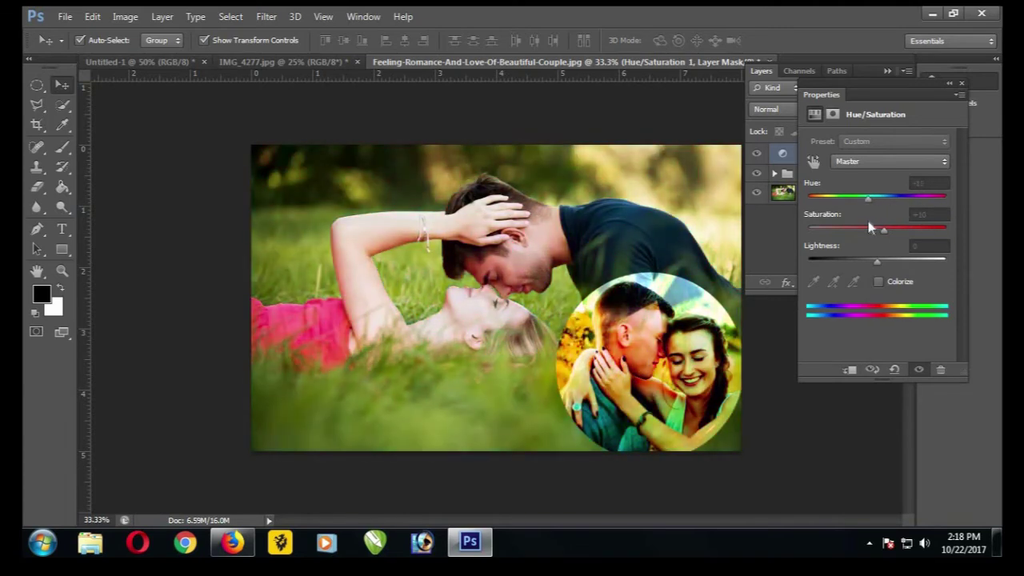
{"action": "mouse_move", "coordinate": [883, 231]}
{"action": "left_mouse_down"}
{"action": "mouse_move", "coordinate": [861, 231]}
{"action": "mouse_move", "coordinate": [878, 231]}
{"action": "mouse_move", "coordinate": [865, 231]}
{"action": "mouse_move", "coordinate": [869, 267]}
{"action": "mouse_move", "coordinate": [885, 267]}
{"action": "mouse_move", "coordinate": [877, 263]}
{"action": "left_mouse_up"}
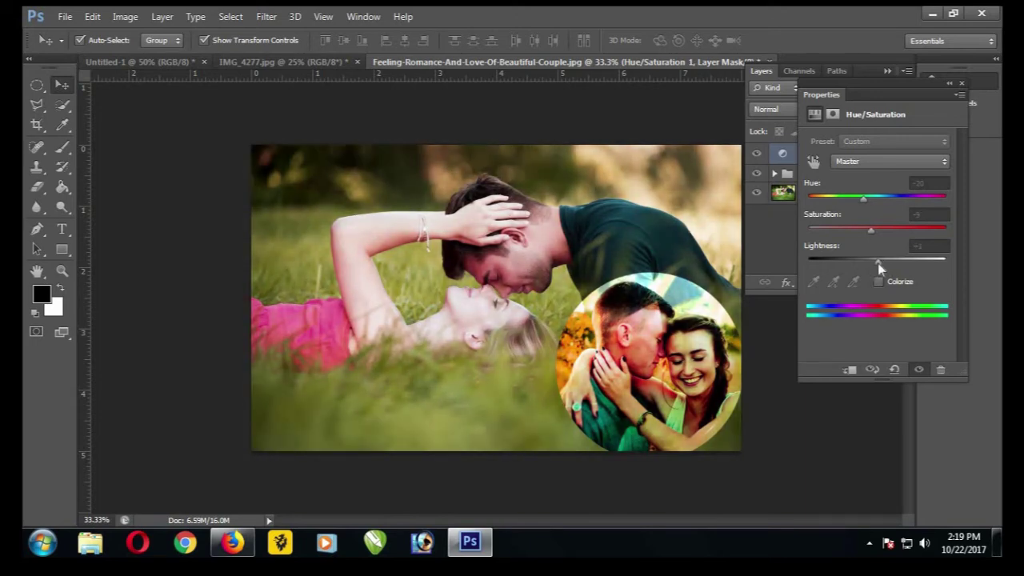
{"action": "left_click", "coordinate": [961, 84]}
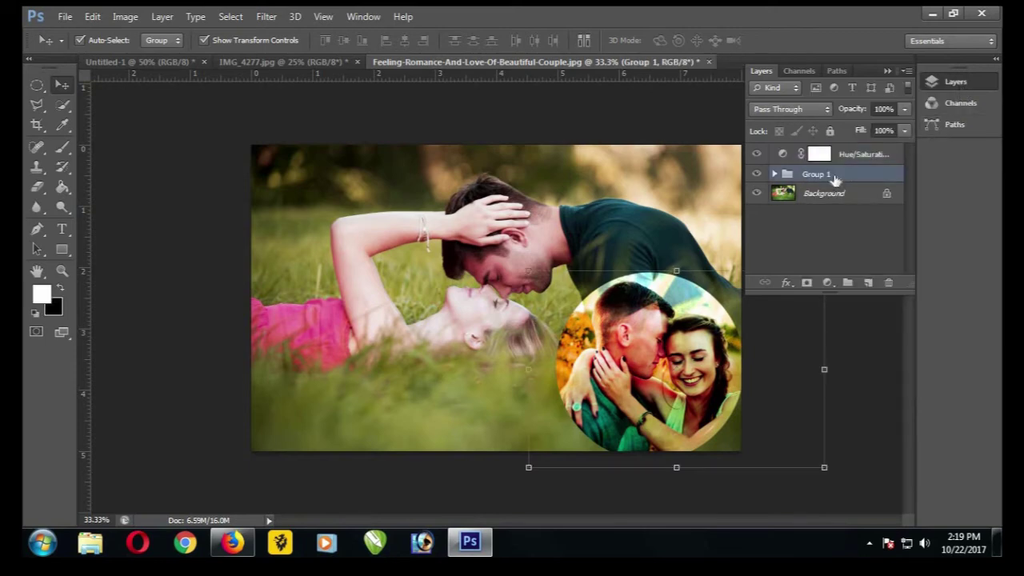
Duplicate Group 1 and shrink the copy into a small, slightly tilted bubble at top-left.
{"action": "left_click_drag", "start_coordinate": [831, 175], "coordinate": [870, 282]}
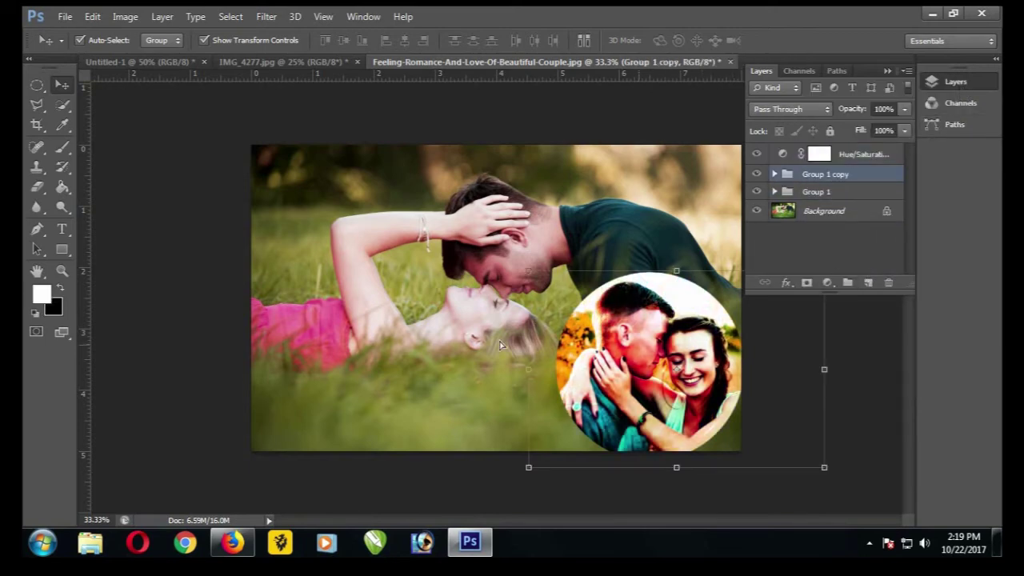
{"action": "left_click_drag", "start_coordinate": [653, 336], "coordinate": [411, 285]}
{"action": "key", "text": "ctrl+t"}
{"action": "left_click_drag", "start_coordinate": [581, 219], "coordinate": [529, 256]}
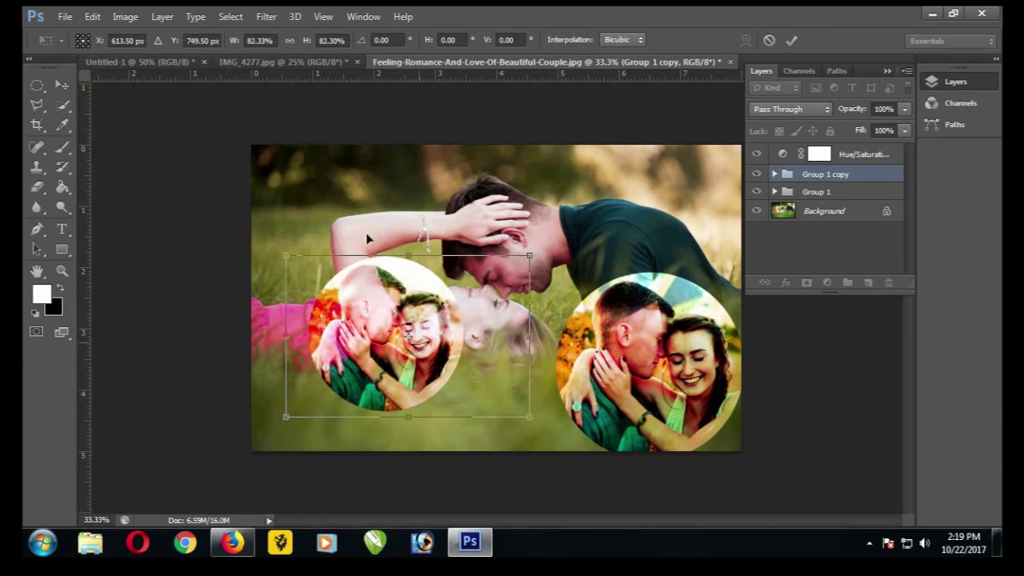
{"action": "left_click_drag", "start_coordinate": [384, 320], "coordinate": [323, 193]}
{"action": "left_click_drag", "start_coordinate": [469, 291], "coordinate": [423, 240]}
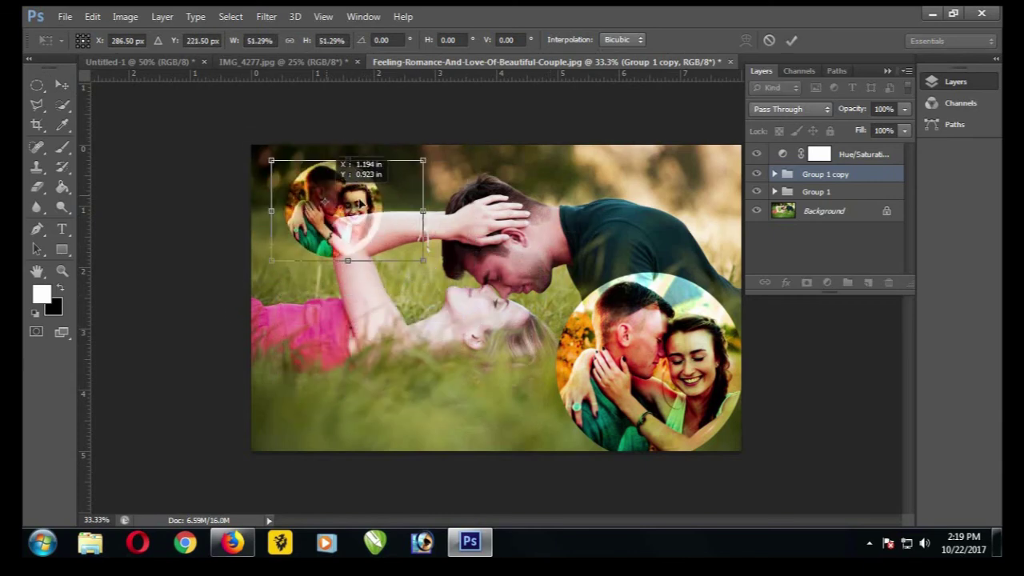
{"action": "left_click_drag", "start_coordinate": [343, 169], "coordinate": [324, 168]}
{"action": "left_click_drag", "start_coordinate": [454, 234], "coordinate": [446, 240]}
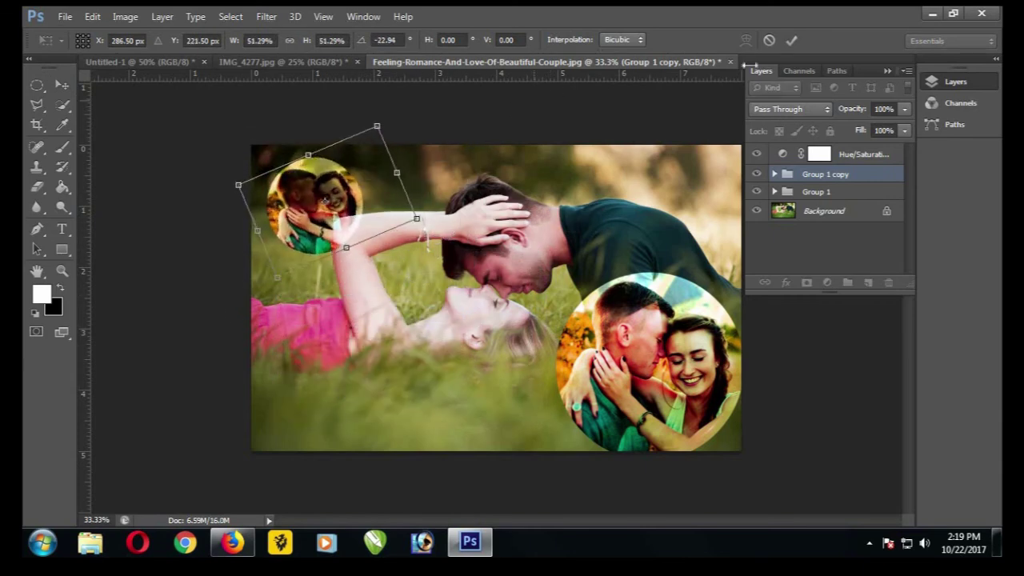
{"action": "key", "text": "Return"}
{"action": "left_click_drag", "start_coordinate": [415, 277], "coordinate": [389, 253]}
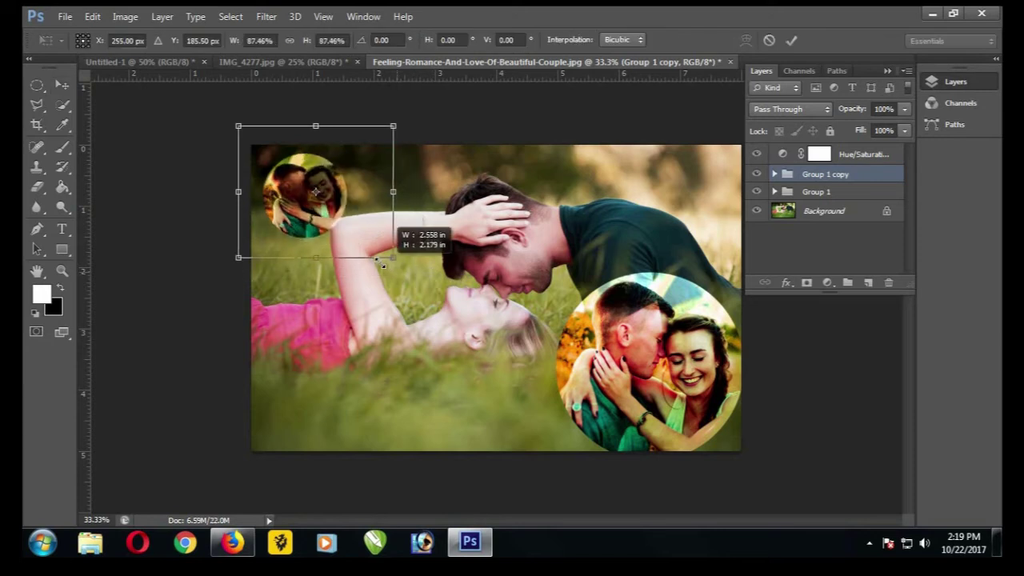
{"action": "left_click", "coordinate": [796, 40]}
Make the small bubble semi-transparent and fade the big Group 1 bubble to about 37%.
{"action": "left_click", "coordinate": [902, 110]}
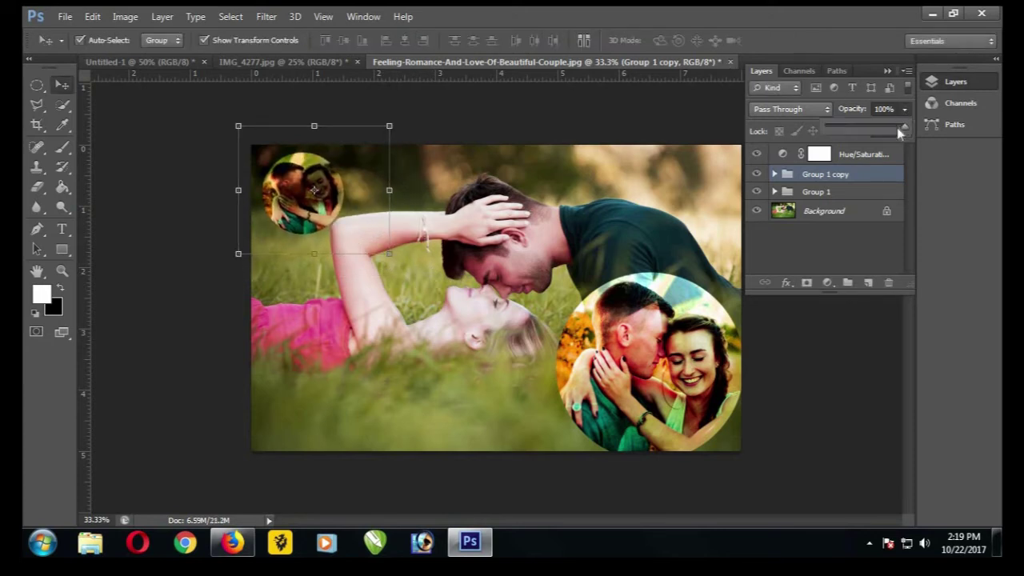
{"action": "mouse_move", "coordinate": [860, 134]}
{"action": "left_mouse_down"}
{"action": "mouse_move", "coordinate": [881, 134]}
{"action": "mouse_move", "coordinate": [872, 134]}
{"action": "left_mouse_up"}
{"action": "left_click", "coordinate": [818, 194]}
{"action": "left_click", "coordinate": [903, 111]}
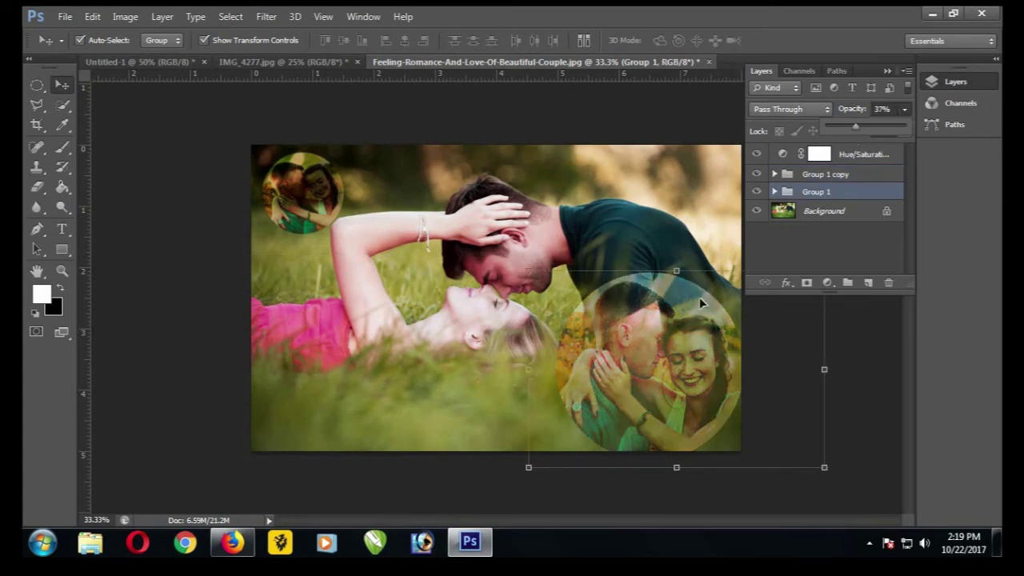
{"action": "left_click_drag", "start_coordinate": [703, 320], "coordinate": [700, 304]}
{"action": "left_click_drag", "start_coordinate": [859, 128], "coordinate": [876, 134]}
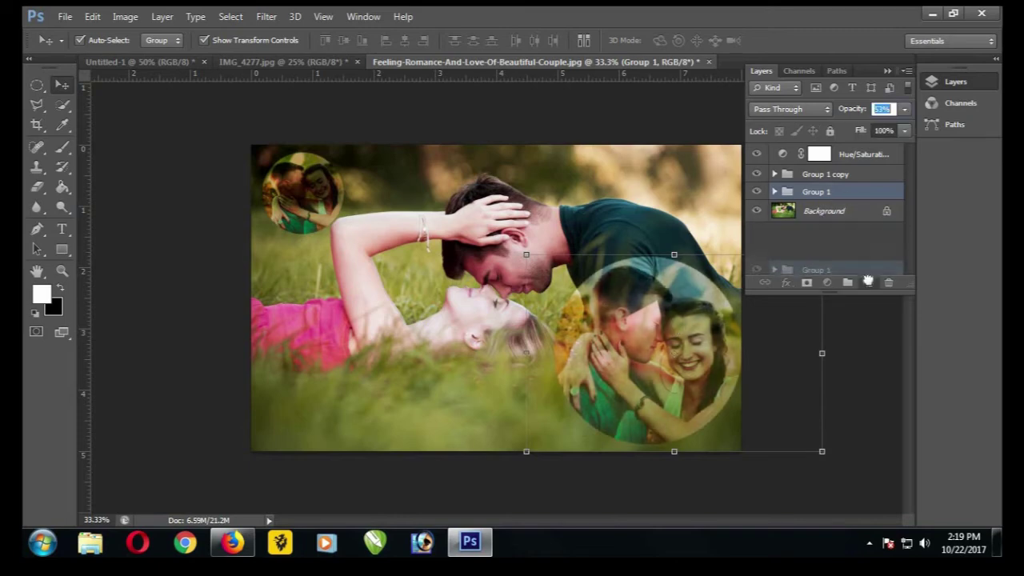
Duplicate the big bubble group, shrink the copy into the lower-left corner, and lower its opacity.
{"action": "left_click_drag", "start_coordinate": [838, 205], "coordinate": [868, 282]}
{"action": "left_click_drag", "start_coordinate": [644, 291], "coordinate": [392, 288]}
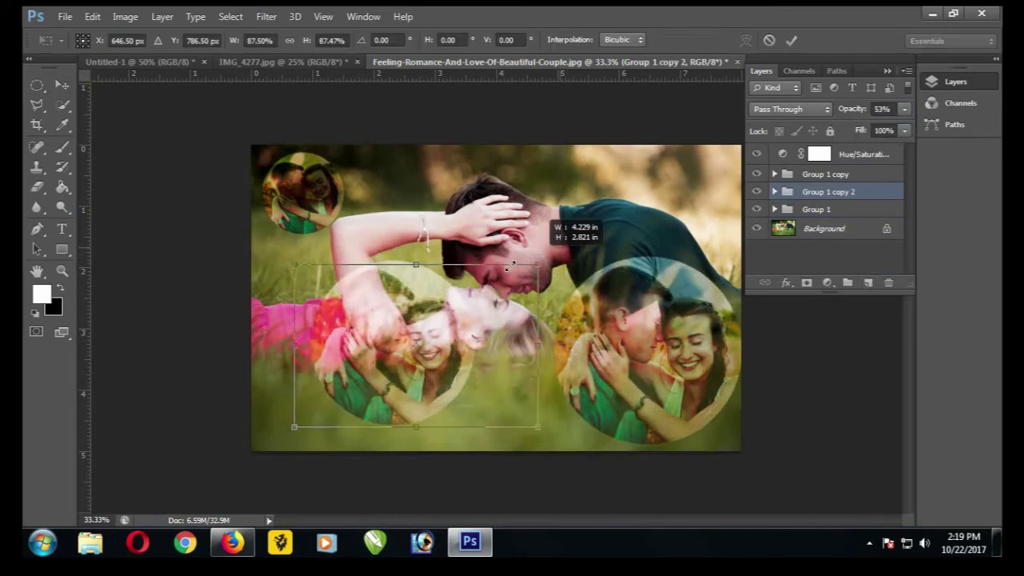
{"action": "left_click_drag", "start_coordinate": [565, 250], "coordinate": [504, 286]}
{"action": "left_click_drag", "start_coordinate": [444, 327], "coordinate": [379, 374]}
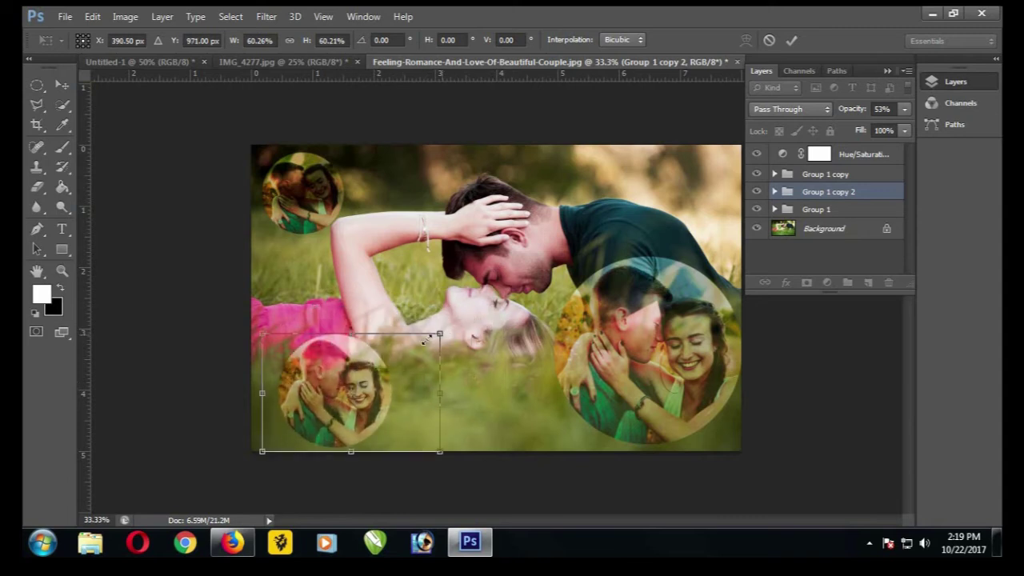
{"action": "left_click_drag", "start_coordinate": [440, 334], "coordinate": [384, 370]}
{"action": "left_click", "coordinate": [791, 41]}
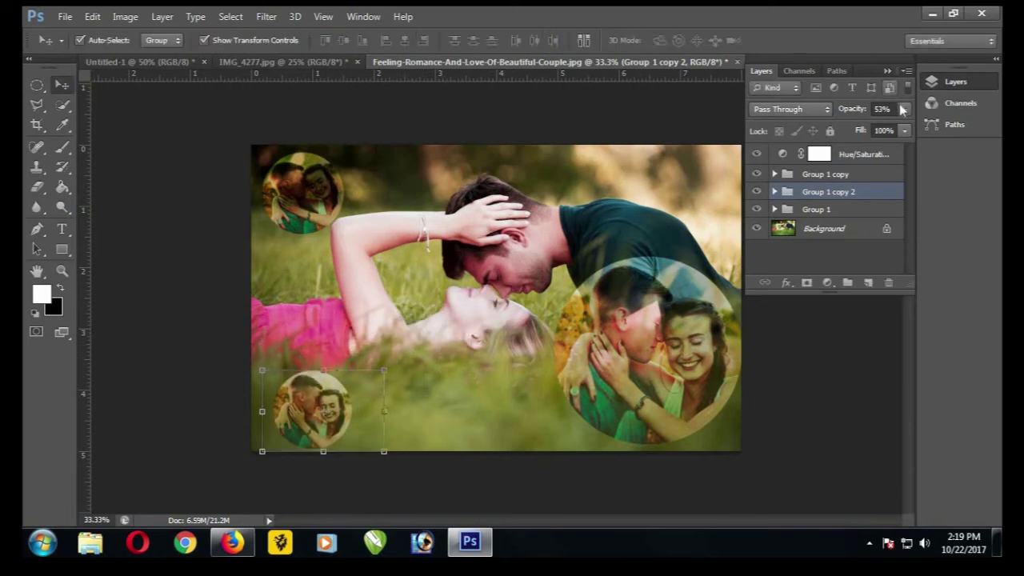
{"action": "left_click", "coordinate": [904, 109]}
{"action": "mouse_move", "coordinate": [872, 128]}
{"action": "left_mouse_down"}
{"action": "mouse_move", "coordinate": [885, 128]}
{"action": "mouse_move", "coordinate": [868, 130]}
{"action": "left_mouse_up"}
Set the lower-left bubble to 49% opacity, then add a faded small bubble at bottom middle.
{"action": "left_click", "coordinate": [905, 109]}
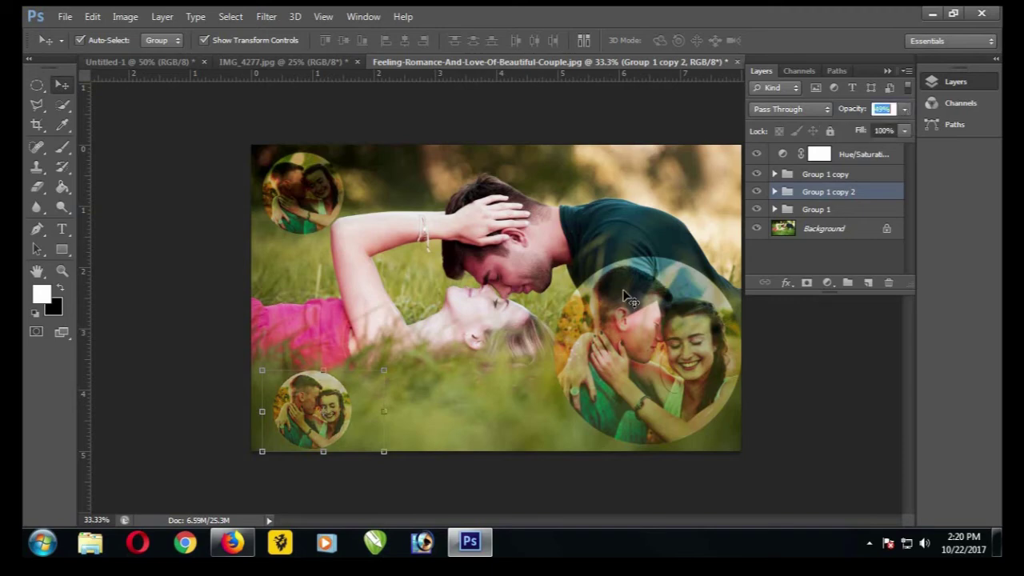
{"action": "left_click_drag", "start_coordinate": [824, 209], "coordinate": [868, 282]}
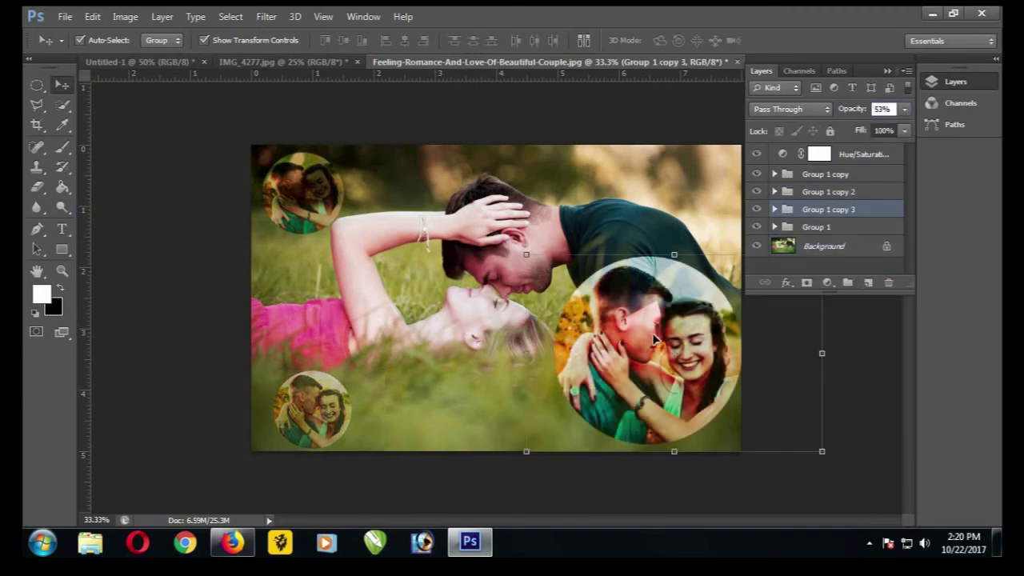
{"action": "left_click_drag", "start_coordinate": [663, 322], "coordinate": [480, 280]}
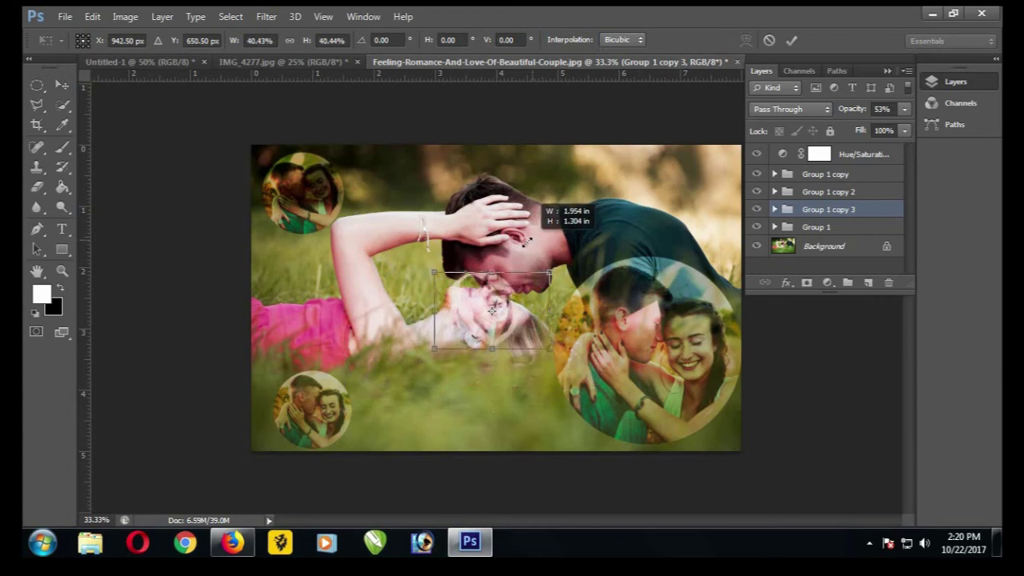
{"action": "left_click_drag", "start_coordinate": [554, 236], "coordinate": [489, 314]}
{"action": "left_click_drag", "start_coordinate": [448, 344], "coordinate": [504, 404]}
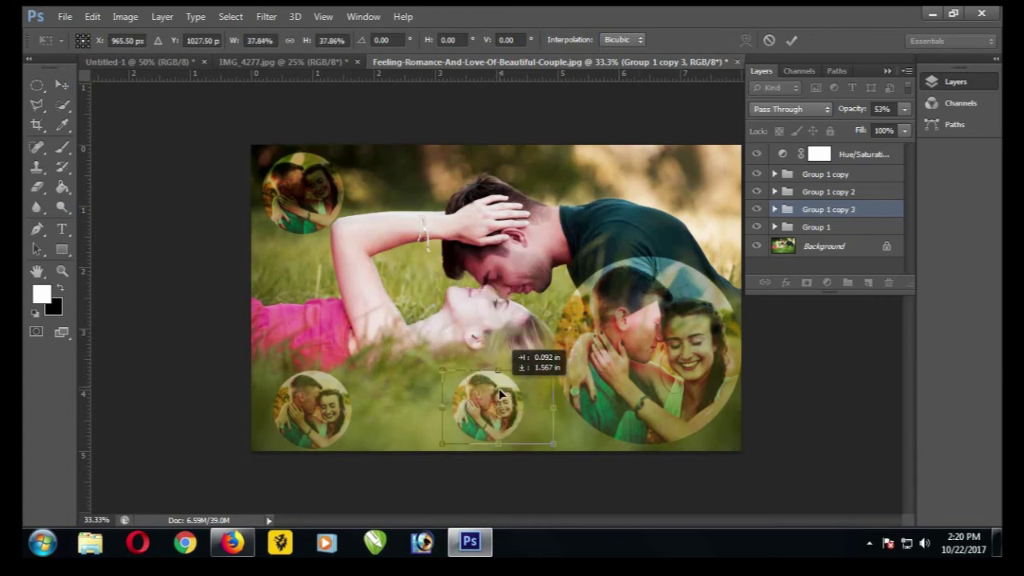
{"action": "left_click", "coordinate": [794, 40]}
{"action": "left_click", "coordinate": [904, 109]}
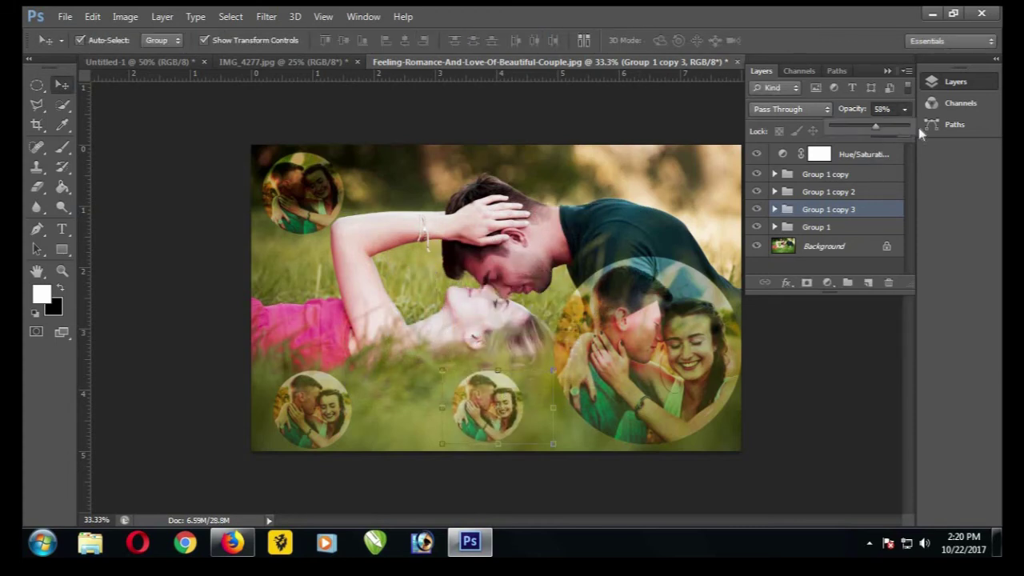
{"action": "left_click", "coordinate": [909, 130]}
{"action": "left_click_drag", "start_coordinate": [887, 132], "coordinate": [854, 128]}
Copy the bottom-middle bubble to the top-right corner, resize it, and raise its opacity.
{"action": "left_click_drag", "start_coordinate": [832, 208], "coordinate": [868, 282]}
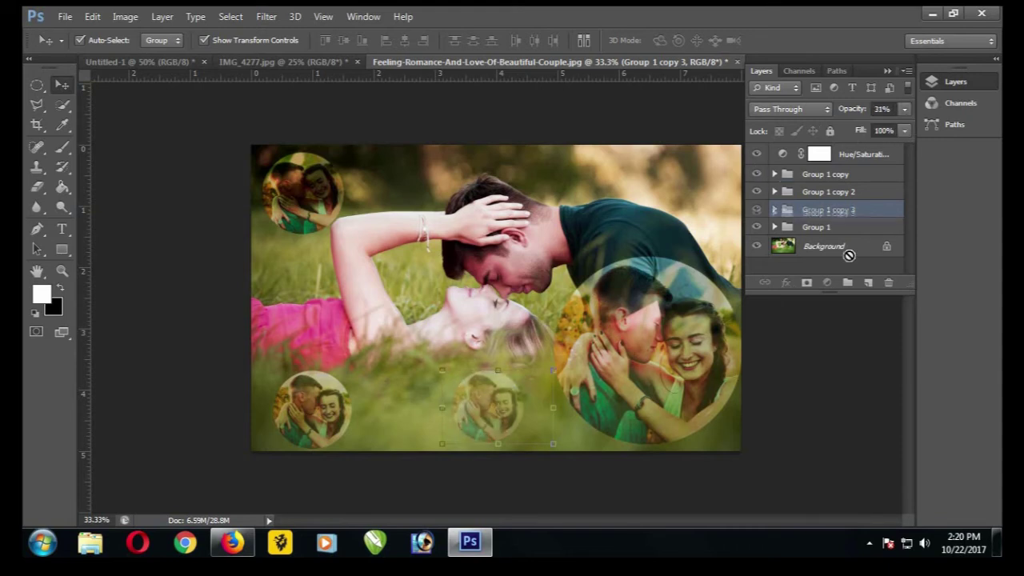
{"action": "mouse_move", "coordinate": [486, 411]}
{"action": "left_mouse_down"}
{"action": "mouse_move", "coordinate": [698, 174]}
{"action": "mouse_move", "coordinate": [808, 172]}
{"action": "left_mouse_up"}
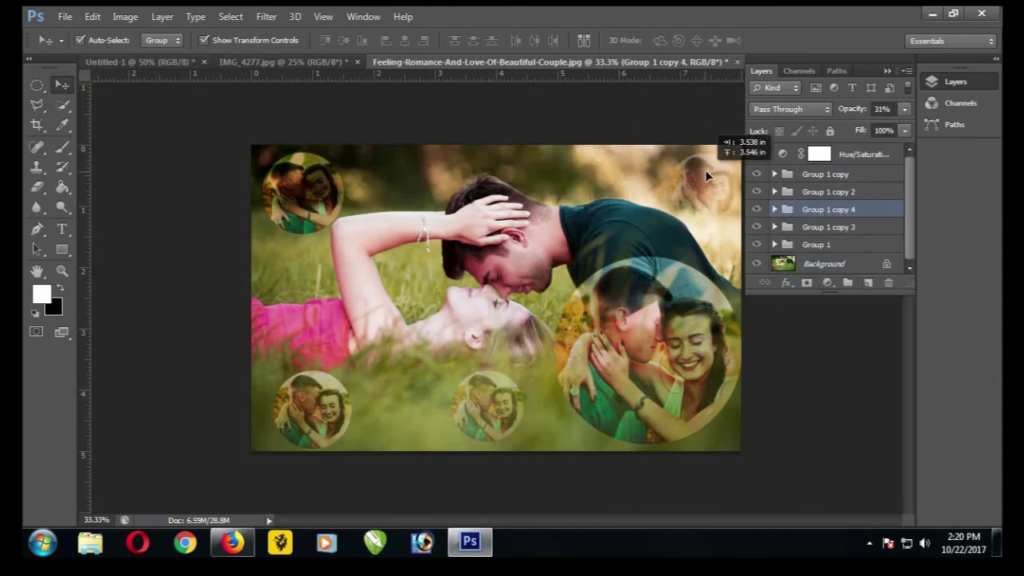
{"action": "key", "text": "ctrl+t"}
{"action": "left_click_drag", "start_coordinate": [640, 251], "coordinate": [640, 241]}
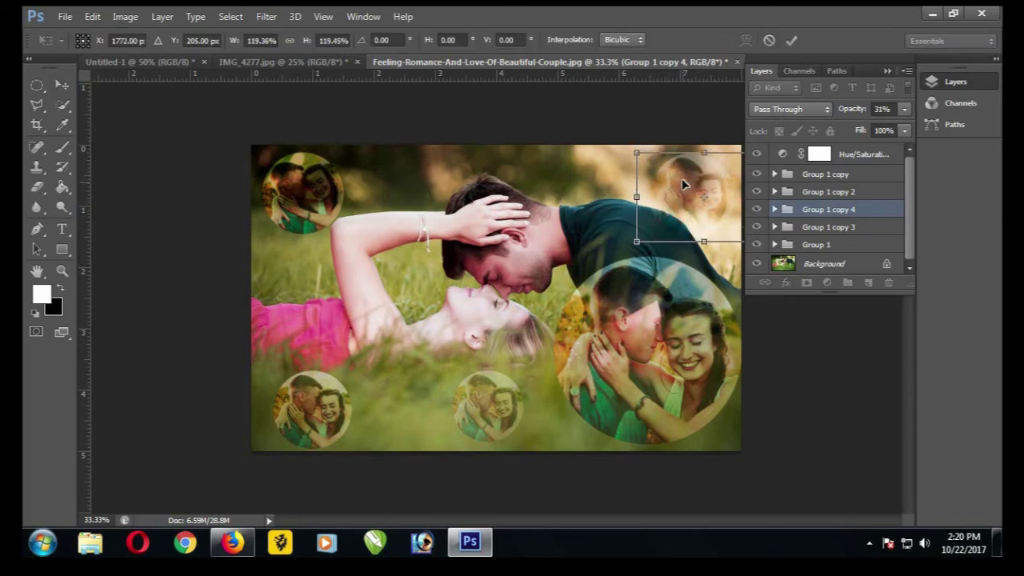
{"action": "left_click", "coordinate": [790, 40]}
{"action": "left_click", "coordinate": [903, 109]}
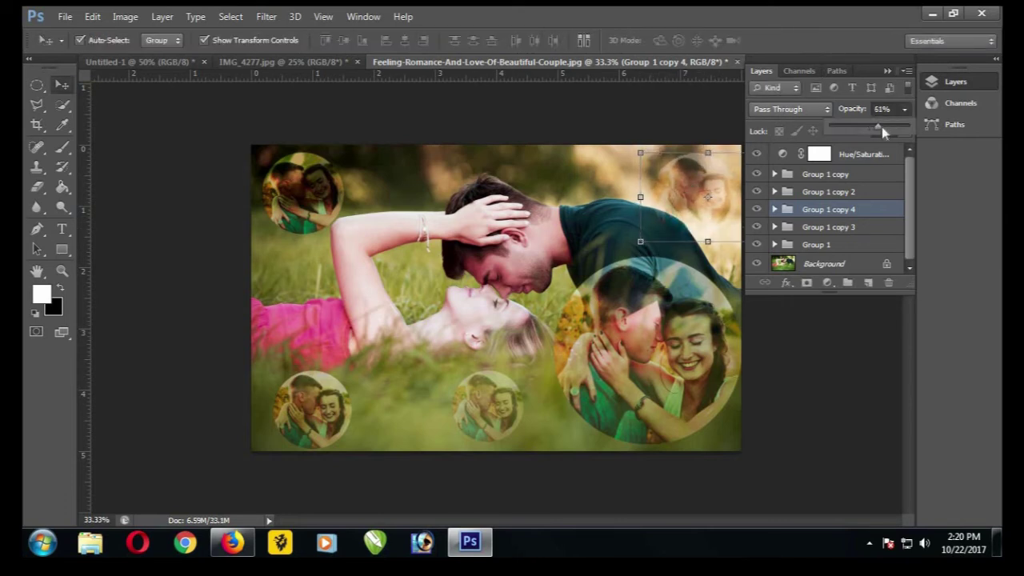
{"action": "left_click_drag", "start_coordinate": [882, 128], "coordinate": [886, 128]}
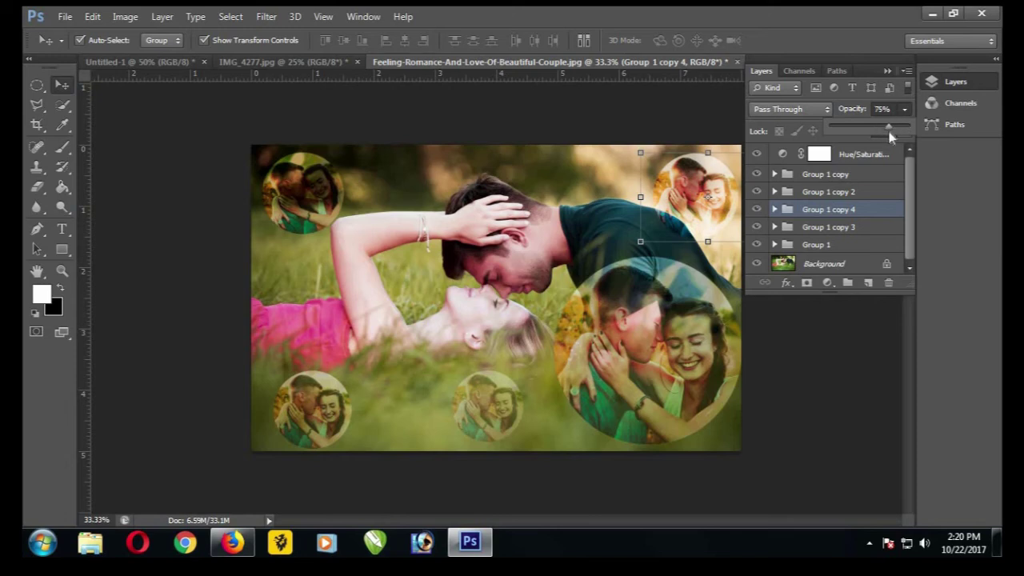
Copy Group 1 copy 3 to the top at about 78%, adjust opacity, and stamp all visible layers.
{"action": "left_click", "coordinate": [824, 244]}
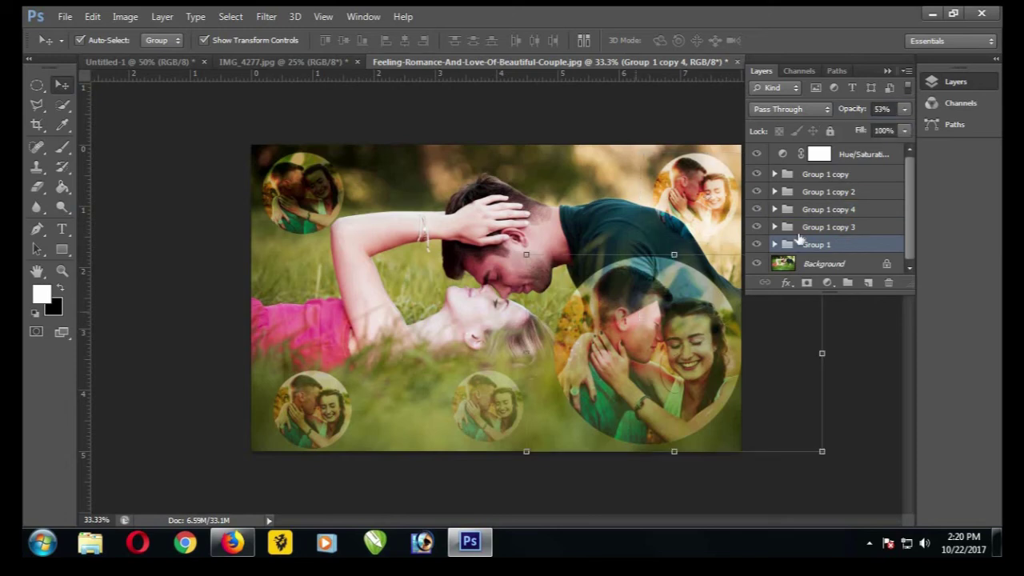
{"action": "left_click", "coordinate": [844, 228]}
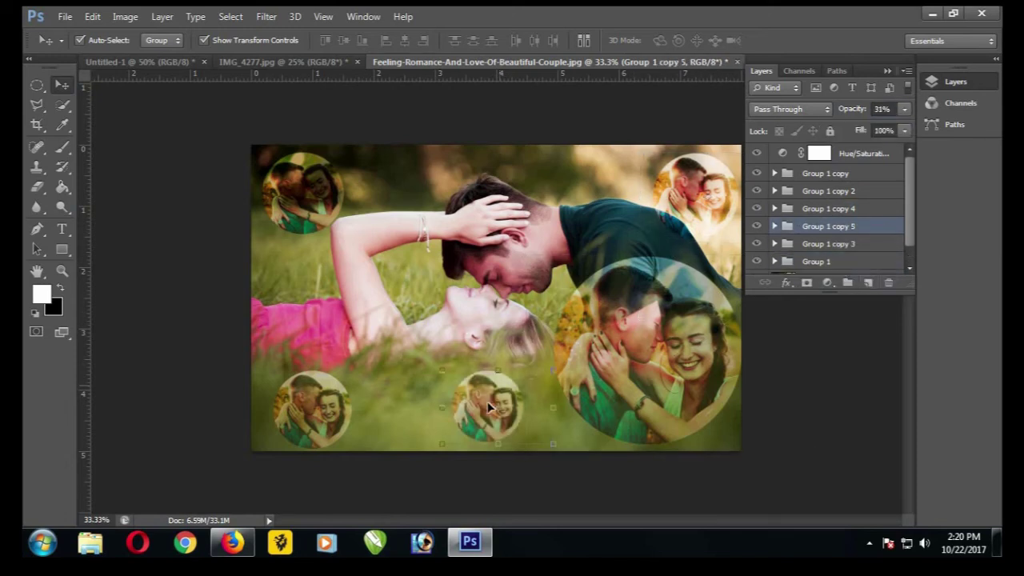
{"action": "left_click_drag", "start_coordinate": [479, 404], "coordinate": [412, 174]}
{"action": "key", "text": "ctrl+t"}
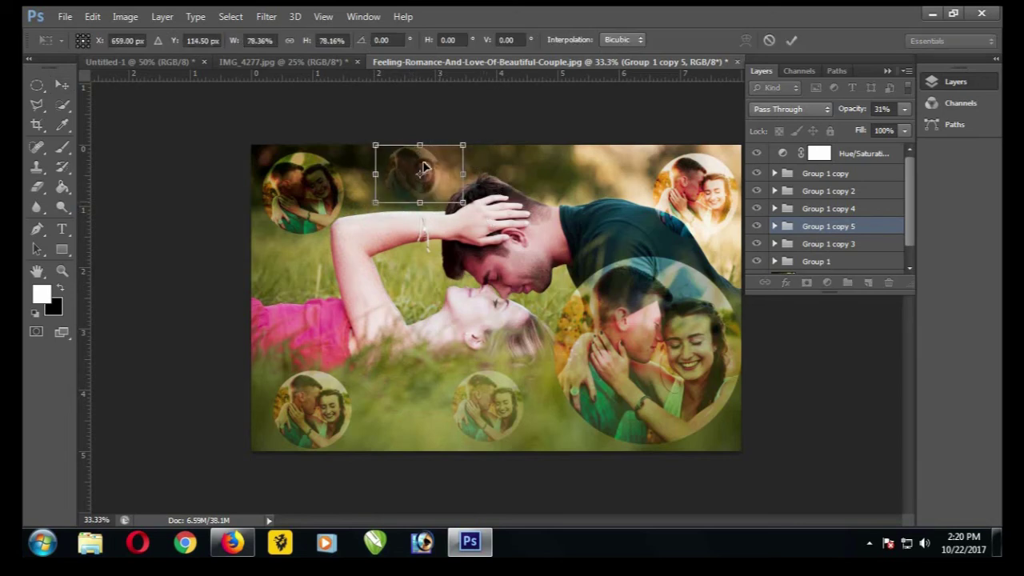
{"action": "left_click_drag", "start_coordinate": [372, 142], "coordinate": [375, 153]}
{"action": "left_click", "coordinate": [792, 40]}
{"action": "left_click", "coordinate": [904, 108]}
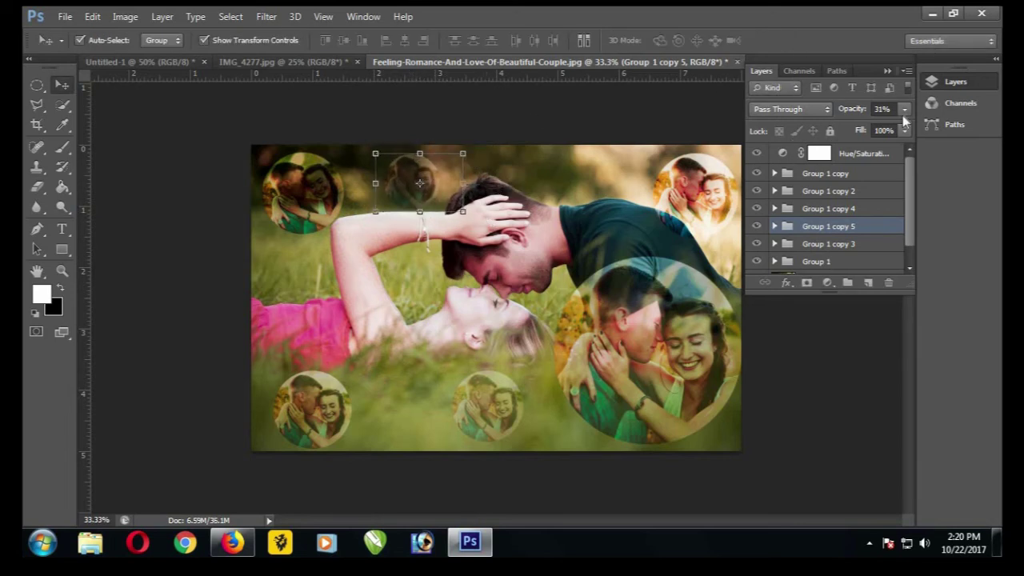
{"action": "mouse_move", "coordinate": [853, 128]}
{"action": "left_mouse_down"}
{"action": "mouse_move", "coordinate": [885, 128]}
{"action": "mouse_move", "coordinate": [864, 132]}
{"action": "left_mouse_up"}
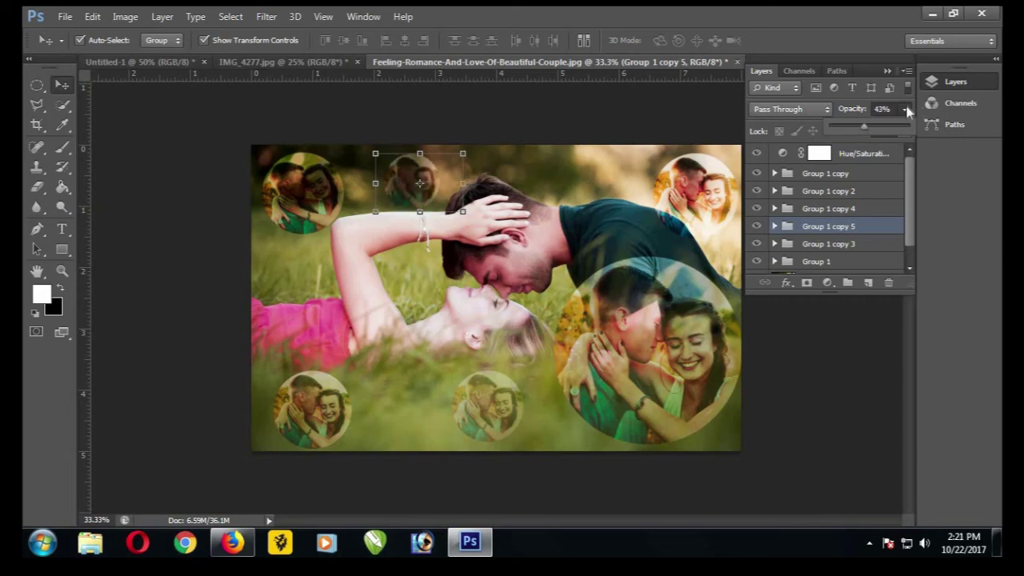
{"action": "left_click", "coordinate": [853, 154]}
{"action": "key", "text": "ctrl+shift+alt+e"}
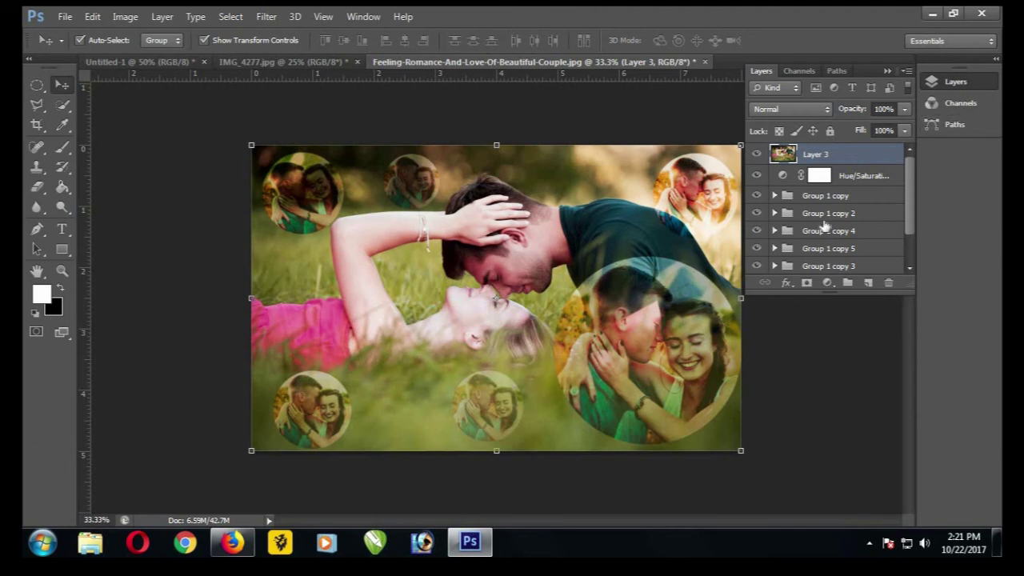
Add a Levels adjustment with midtone 0.88 and white input 224.
{"action": "left_click", "coordinate": [827, 283]}
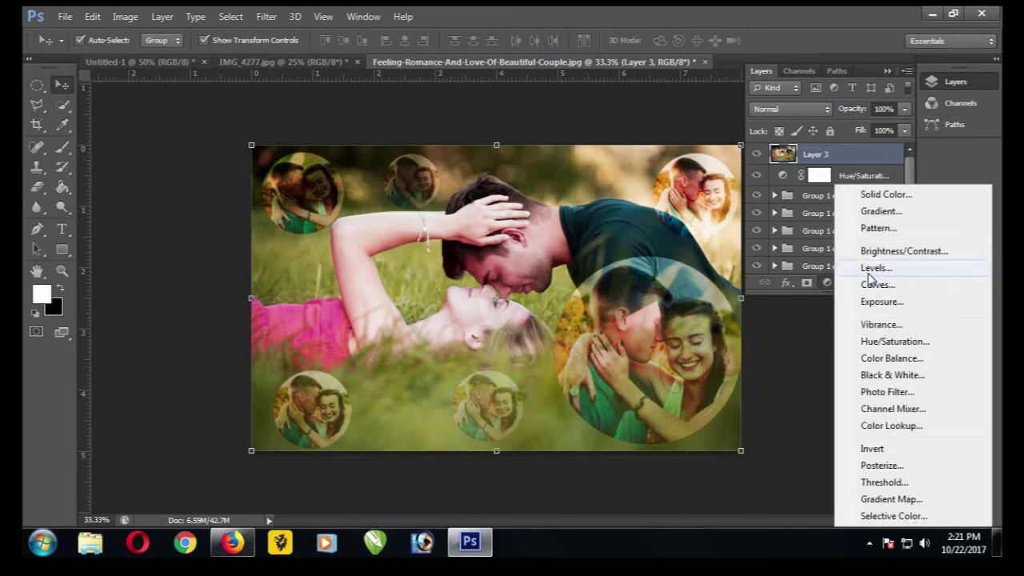
{"action": "left_click", "coordinate": [868, 273]}
{"action": "mouse_move", "coordinate": [887, 252]}
{"action": "left_mouse_down"}
{"action": "mouse_move", "coordinate": [876, 256]}
{"action": "mouse_move", "coordinate": [893, 265]}
{"action": "left_mouse_up"}
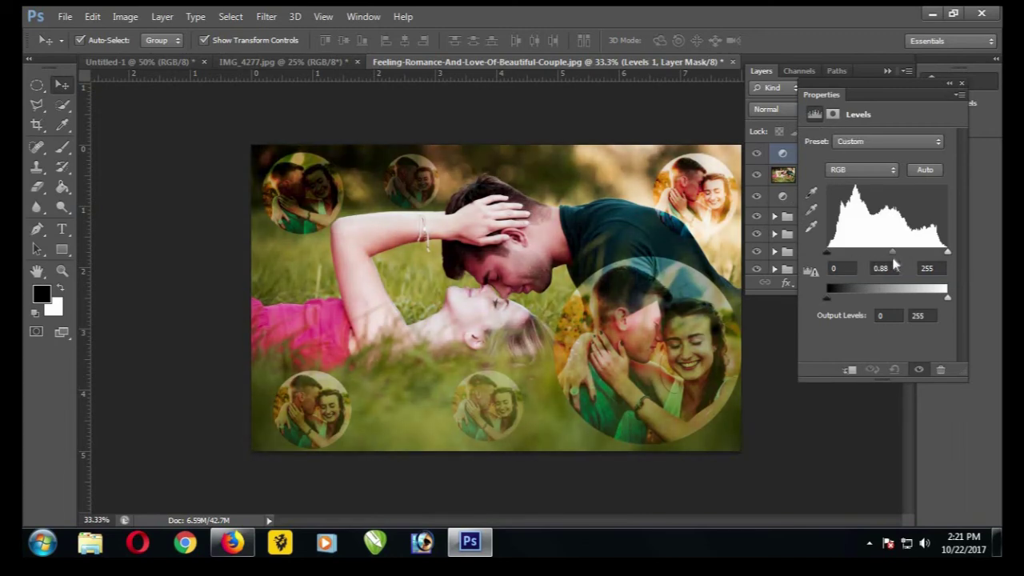
{"action": "left_click_drag", "start_coordinate": [828, 298], "coordinate": [827, 298]}
{"action": "left_click_drag", "start_coordinate": [947, 254], "coordinate": [933, 255]}
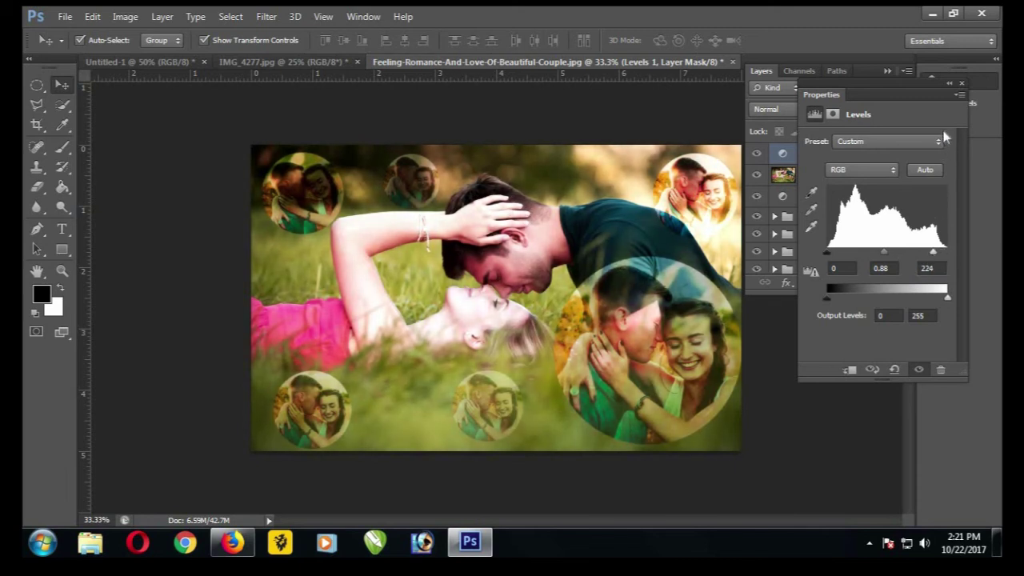
{"action": "left_click", "coordinate": [962, 84]}
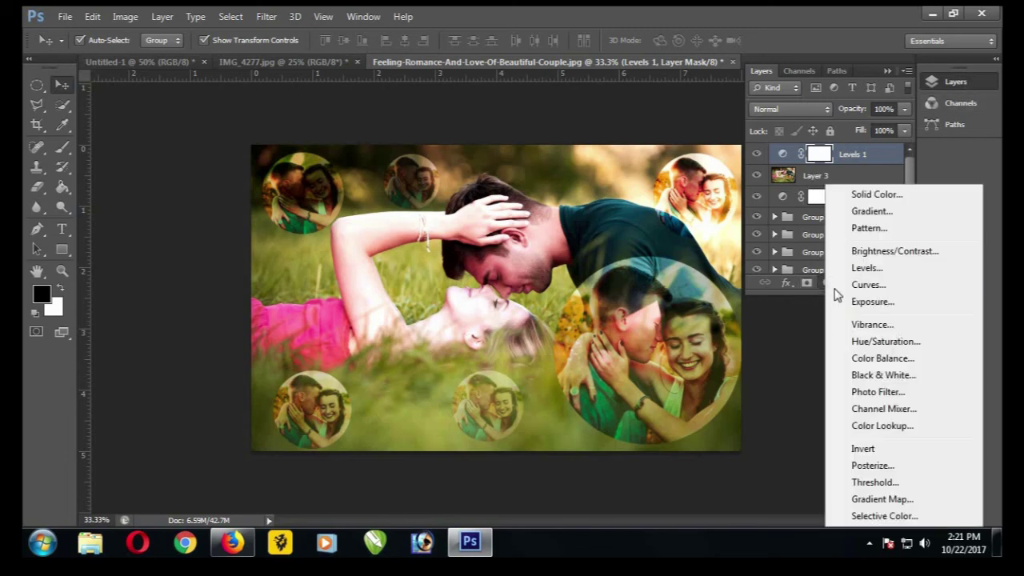
Add a Curves adjustment with a slightly raised midtone point.
{"action": "left_click", "coordinate": [827, 283]}
{"action": "left_click", "coordinate": [887, 287]}
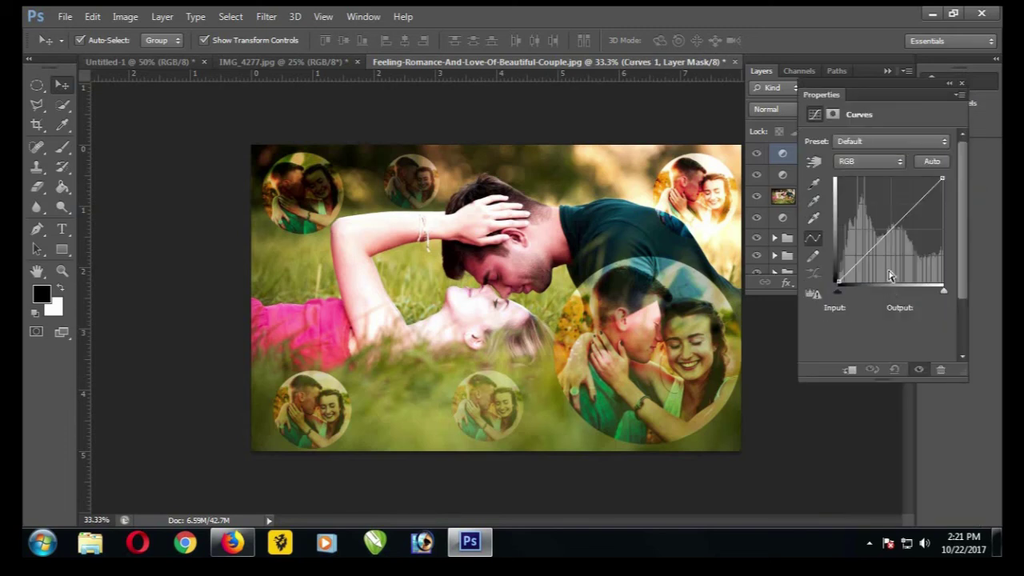
{"action": "left_click_drag", "start_coordinate": [884, 236], "coordinate": [884, 231]}
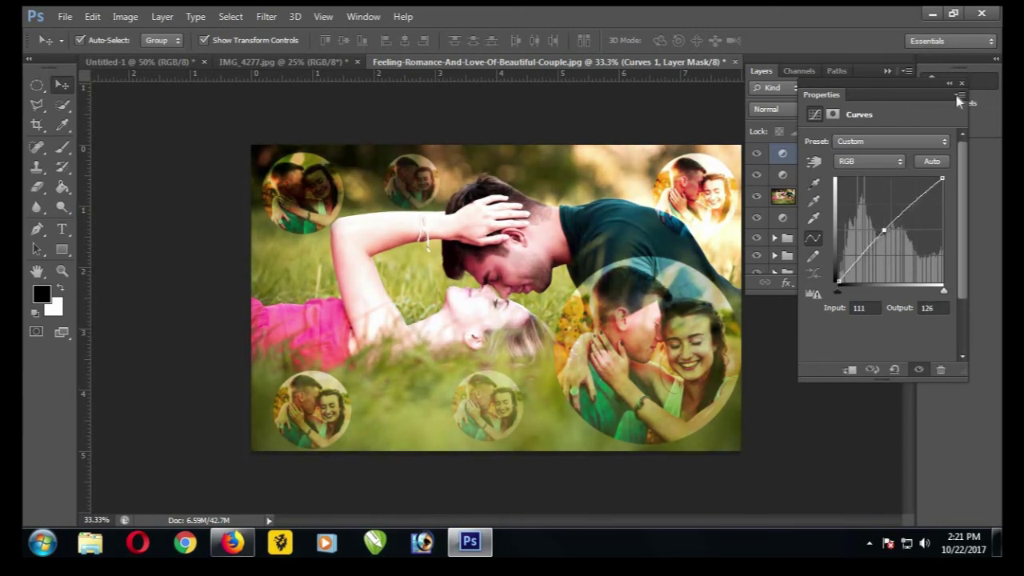
{"action": "left_click_drag", "start_coordinate": [887, 229], "coordinate": [881, 231]}
Show the composite in Full Screen Mode on black and zoom in to fill the screen.
{"action": "key", "text": "f"}
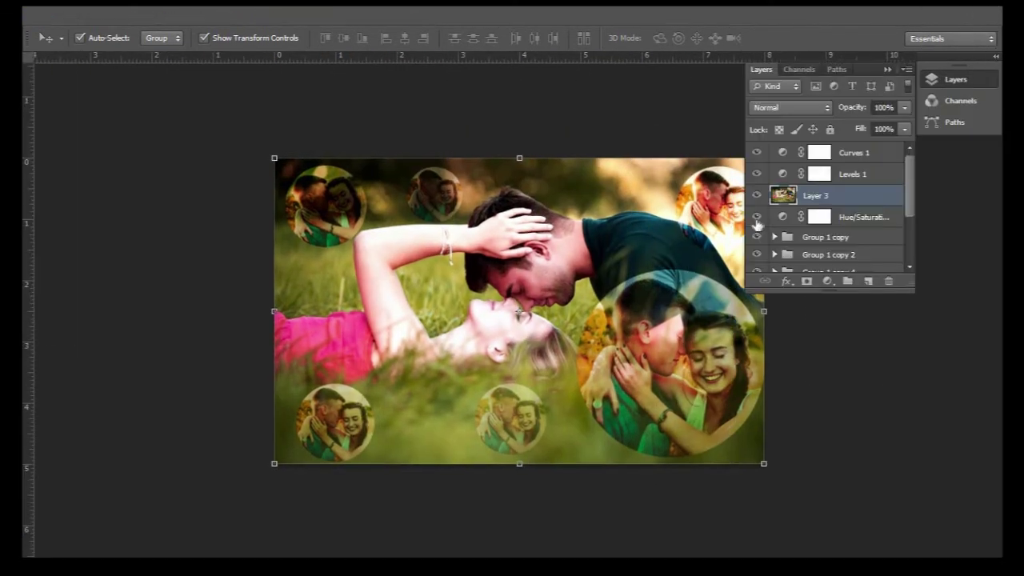
{"action": "key", "text": "f"}
{"action": "key", "text": "ctrl+plus"}
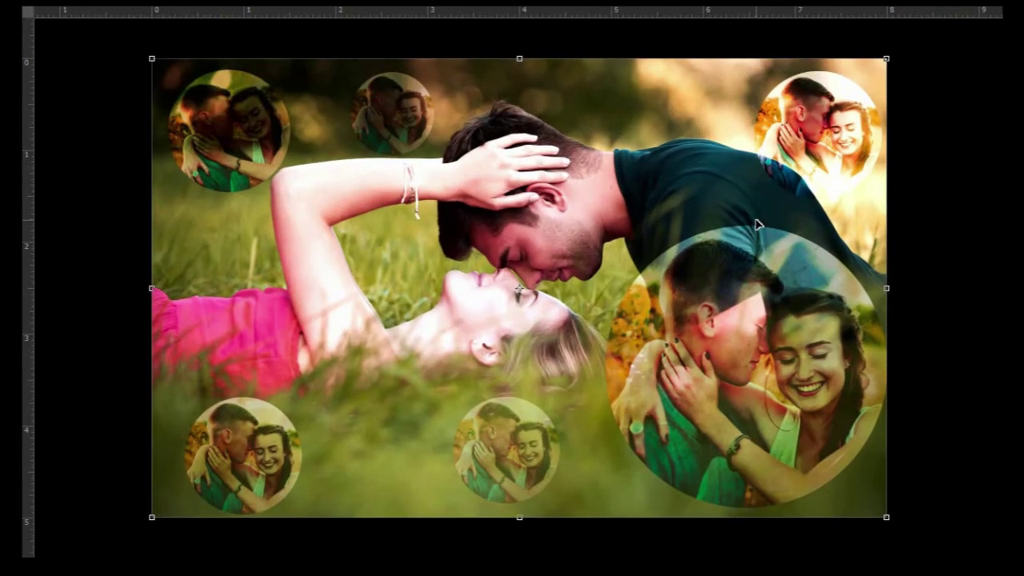